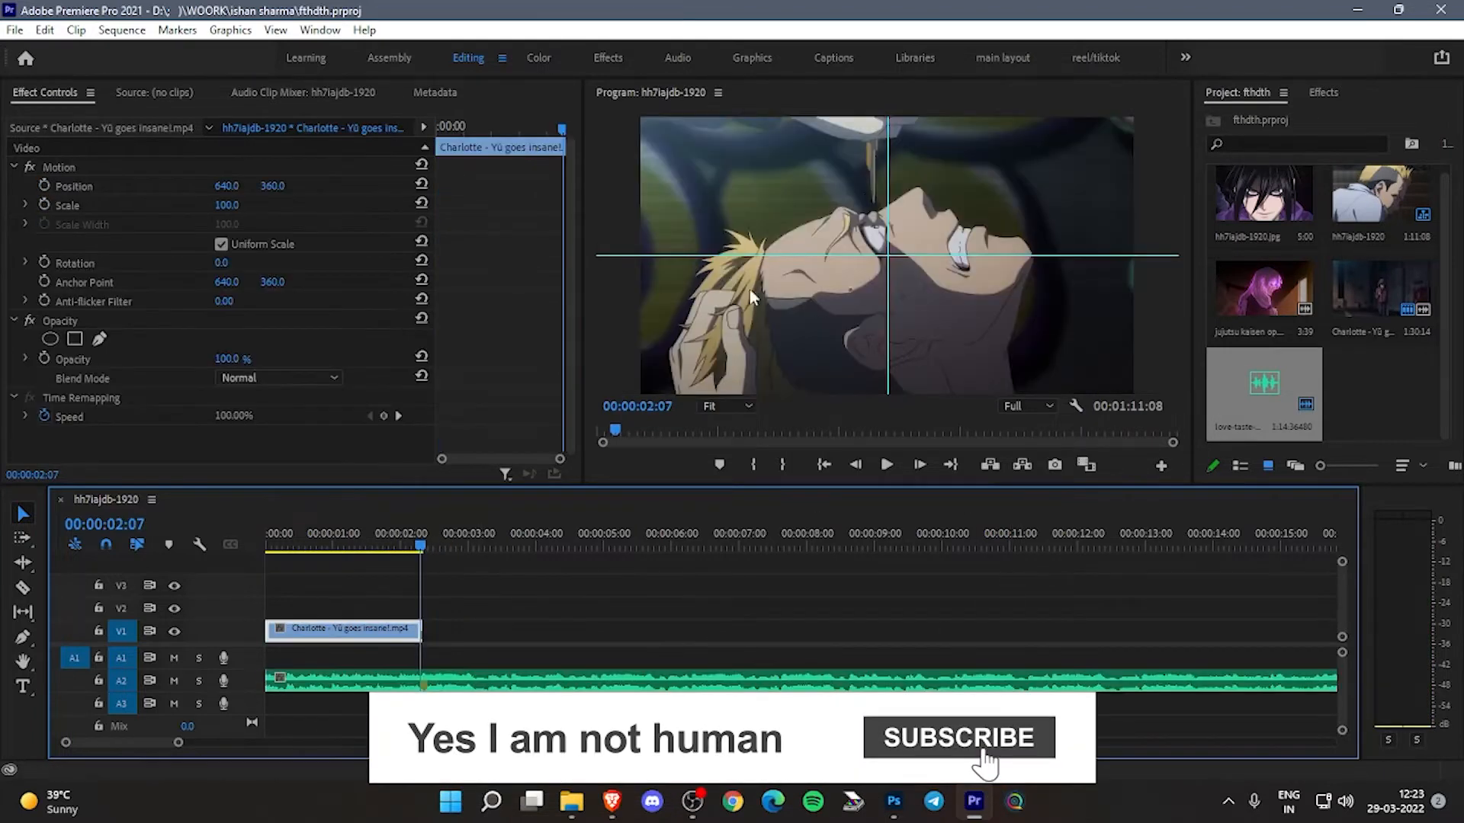
- Export the frame at 00:00:02:07 as a PNG still and switch to Photoshop
left_click(1056, 464)
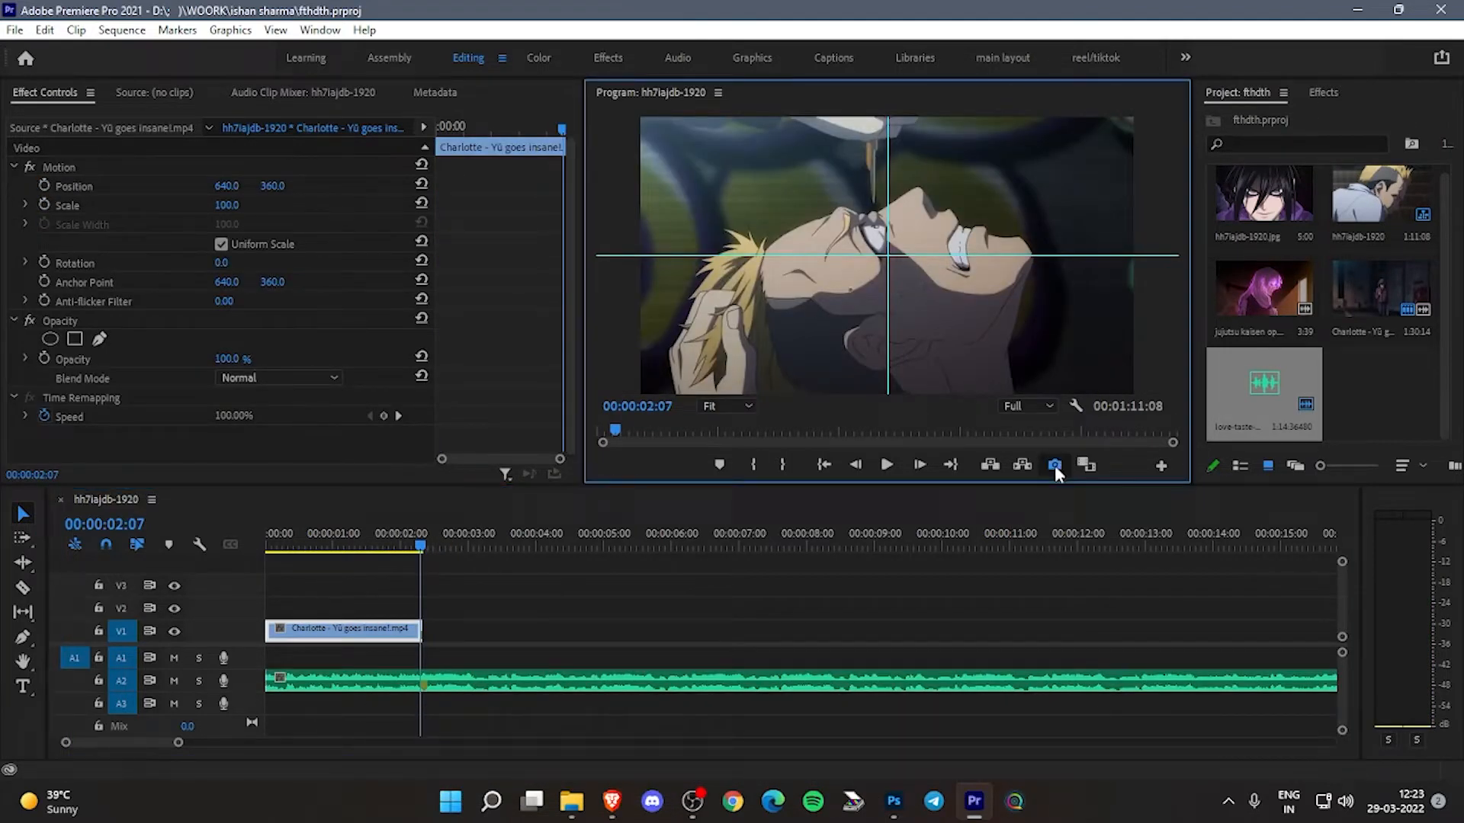
left_click(778, 465)
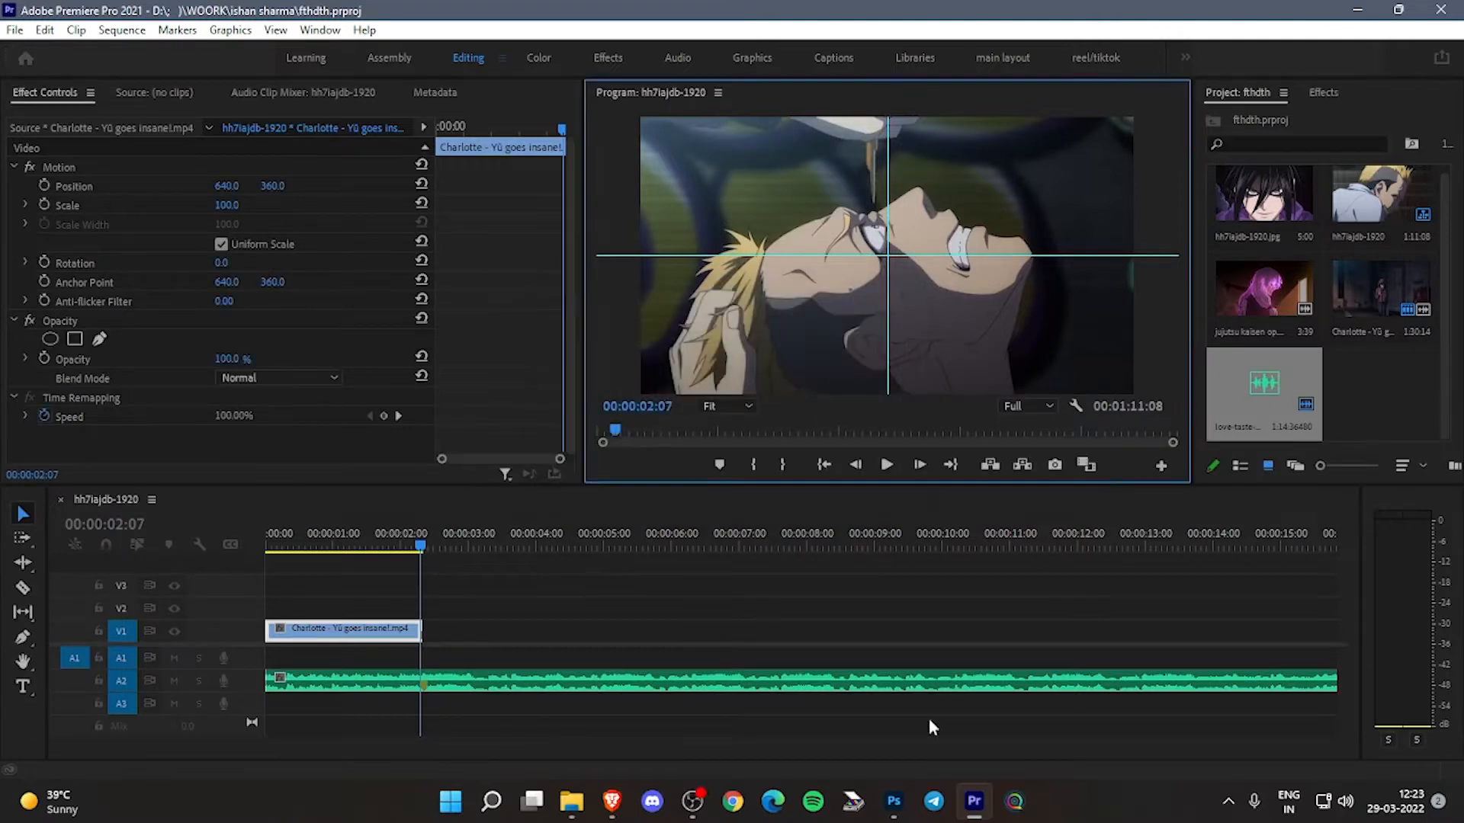
left_click(893, 801)
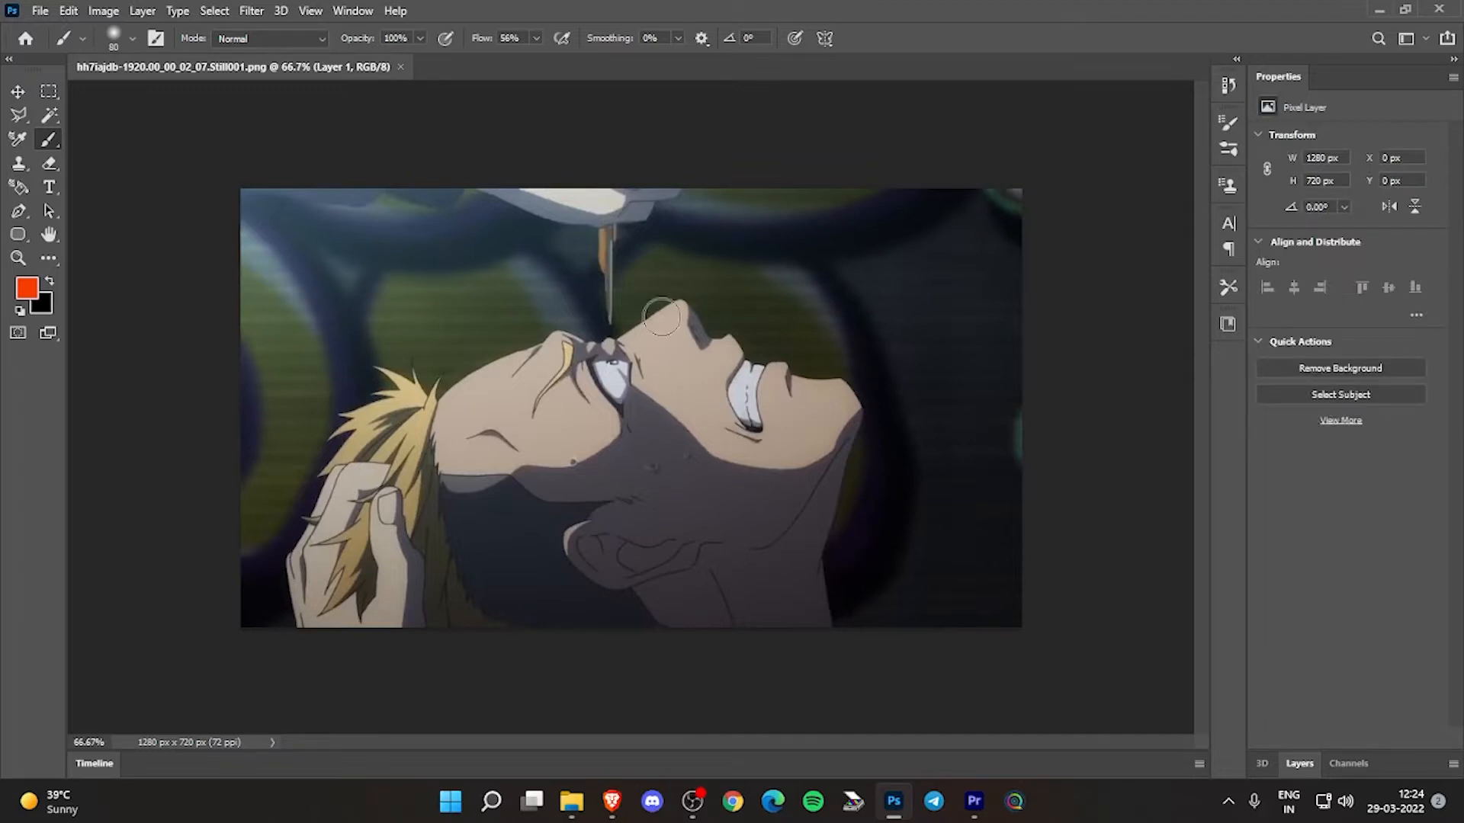
- Mask out the background around the characters on a copy of Layer 1 and save the cutout as a PNG
left_click(1299, 763)
left_click(47, 118)
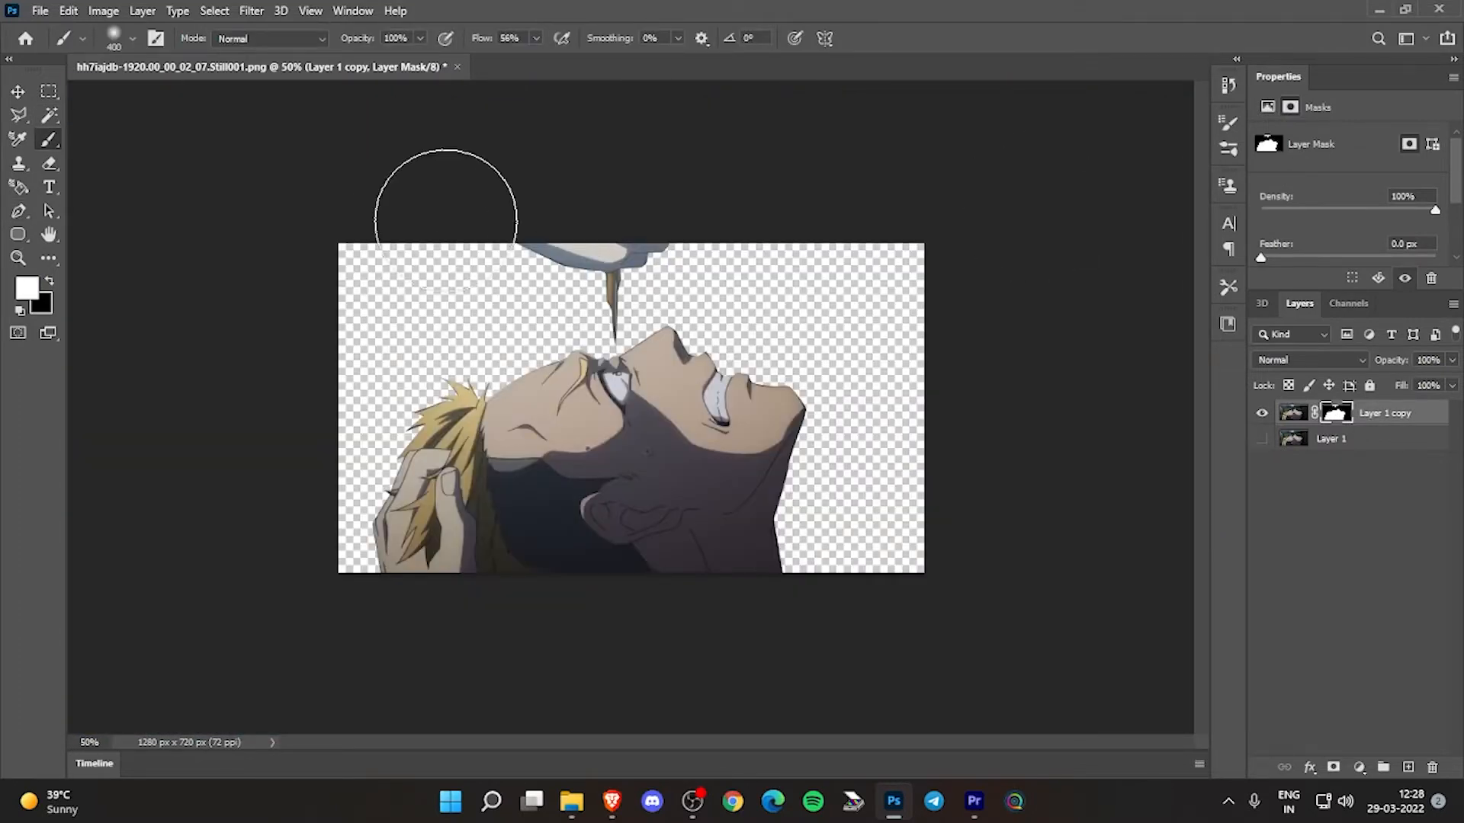
left_click(40, 10)
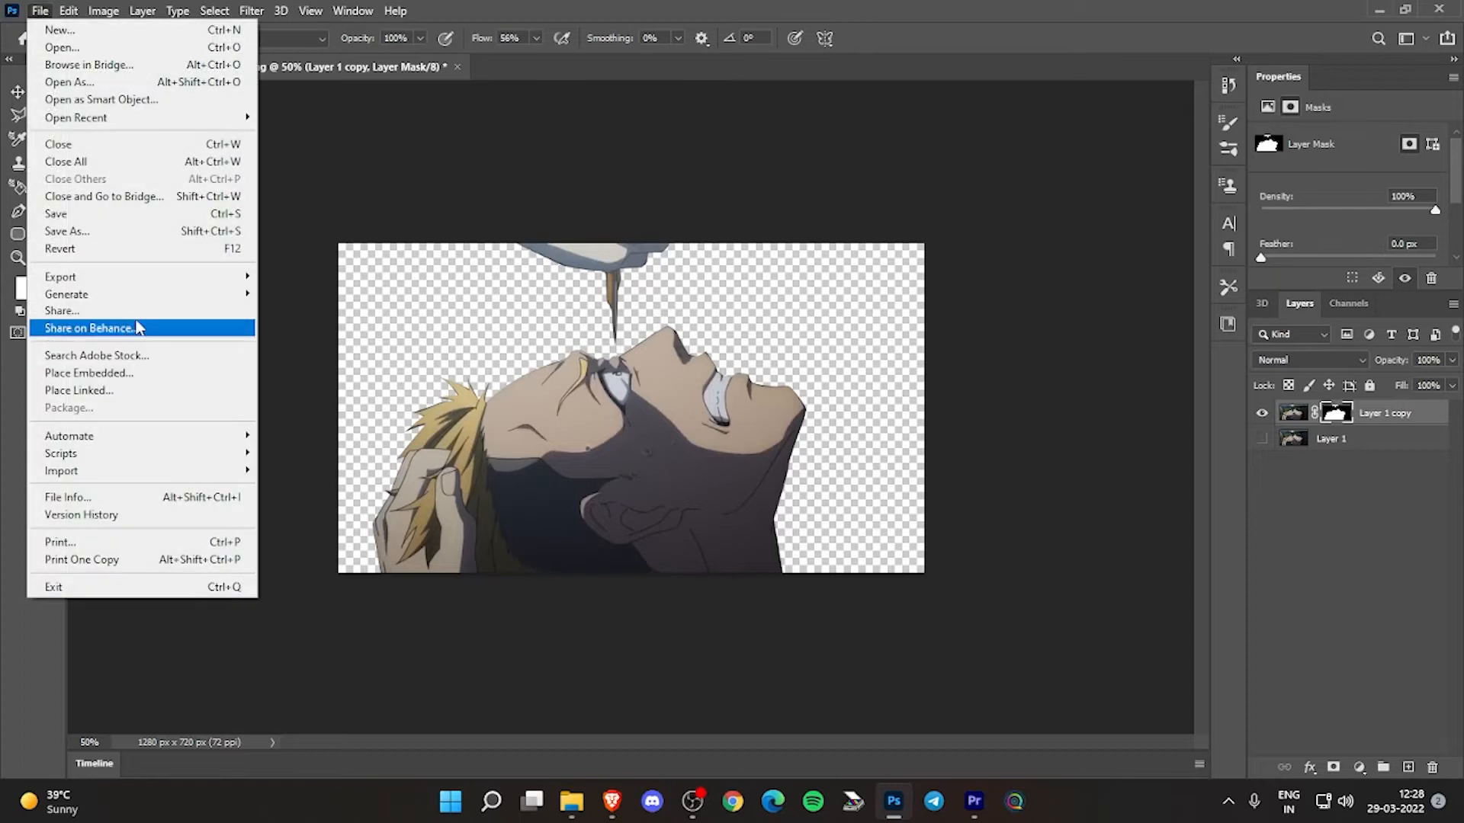
left_click(114, 231)
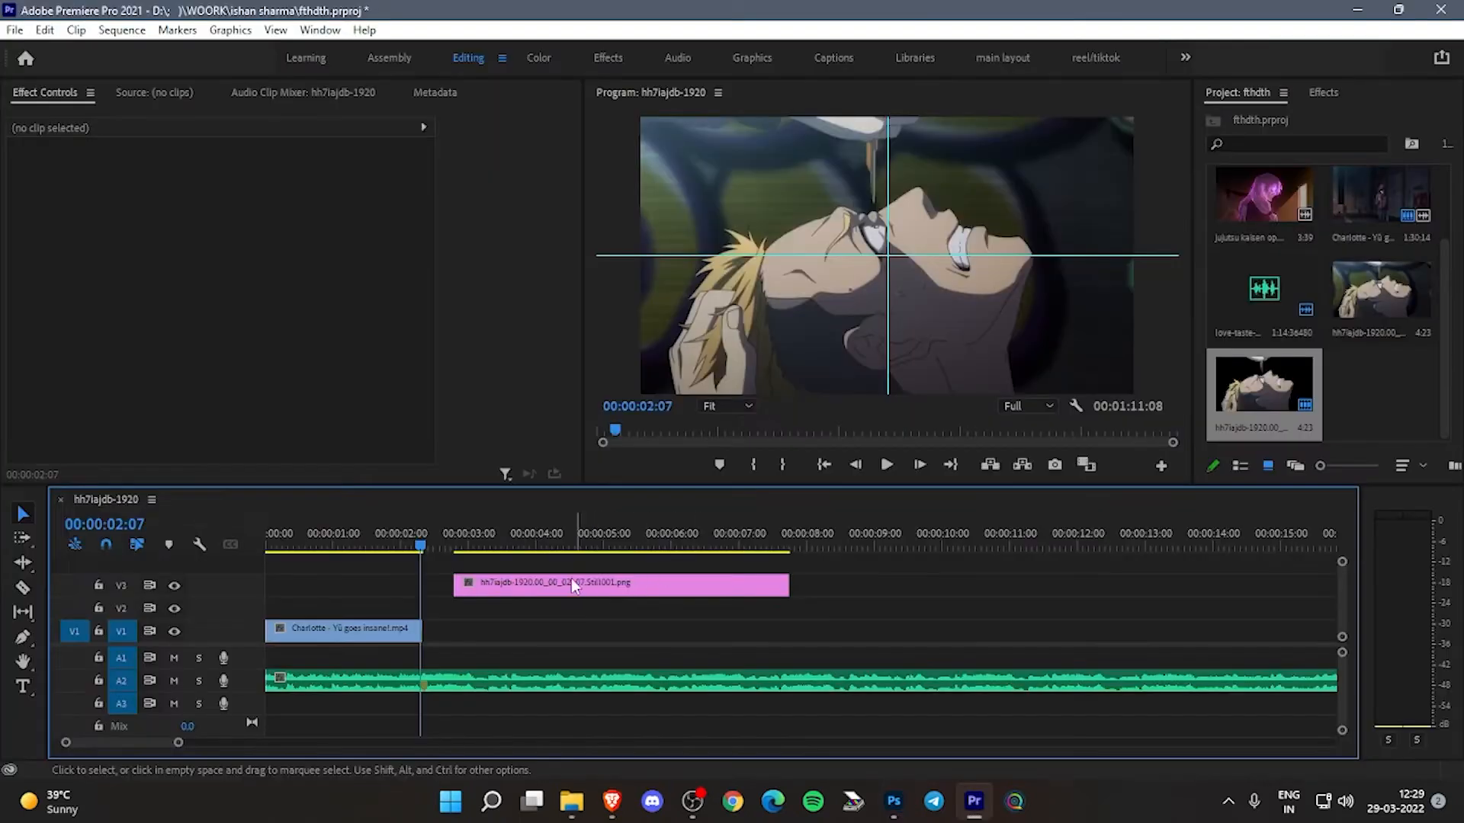
- In Premiere Pro, place the full-frame still on V1 after the Charlotte clip, lined up with the V3 cutout at 00:00:02:08
left_click(530, 533)
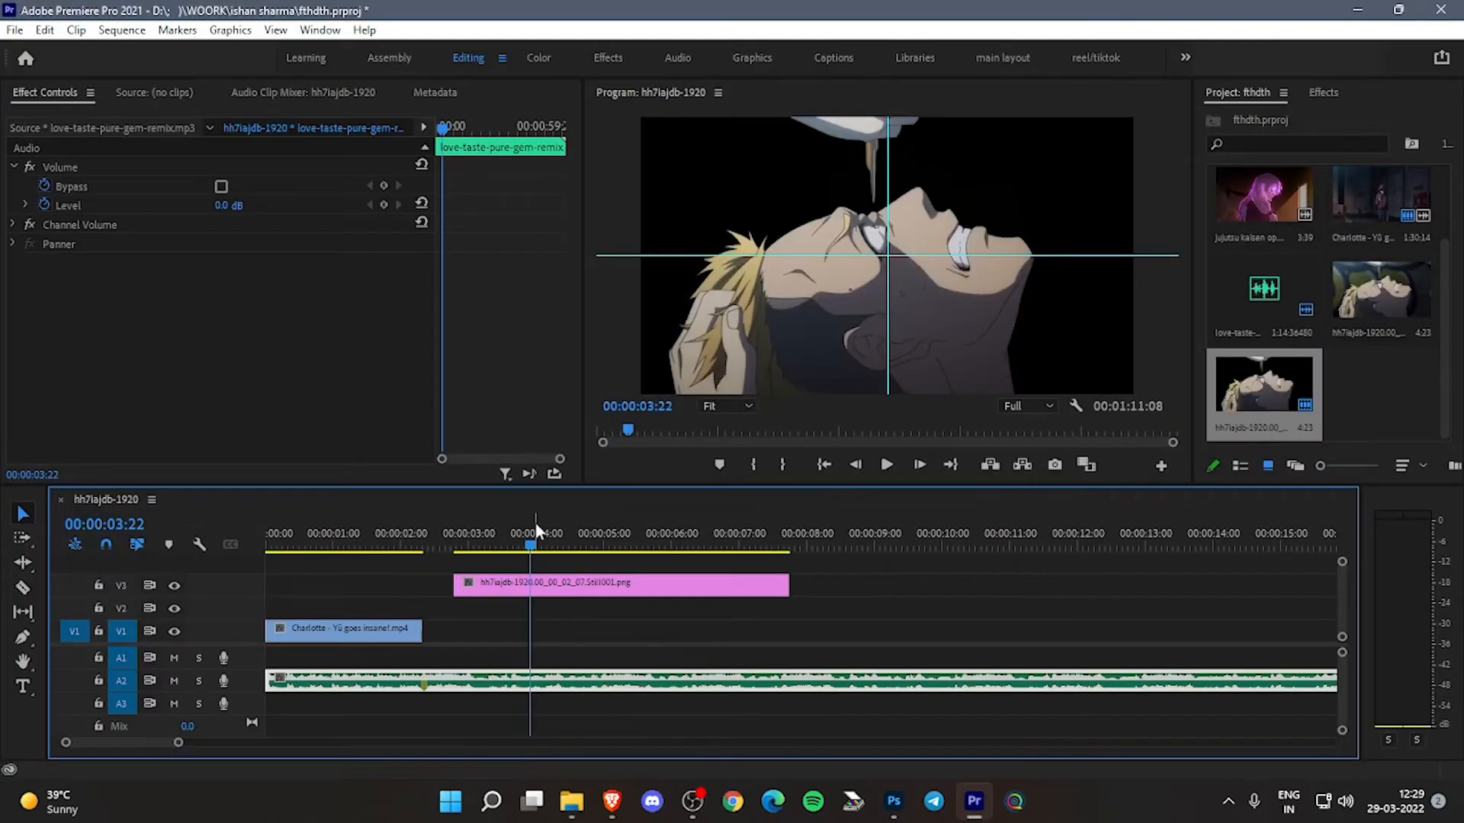
left_click_drag(537, 543, 424, 547)
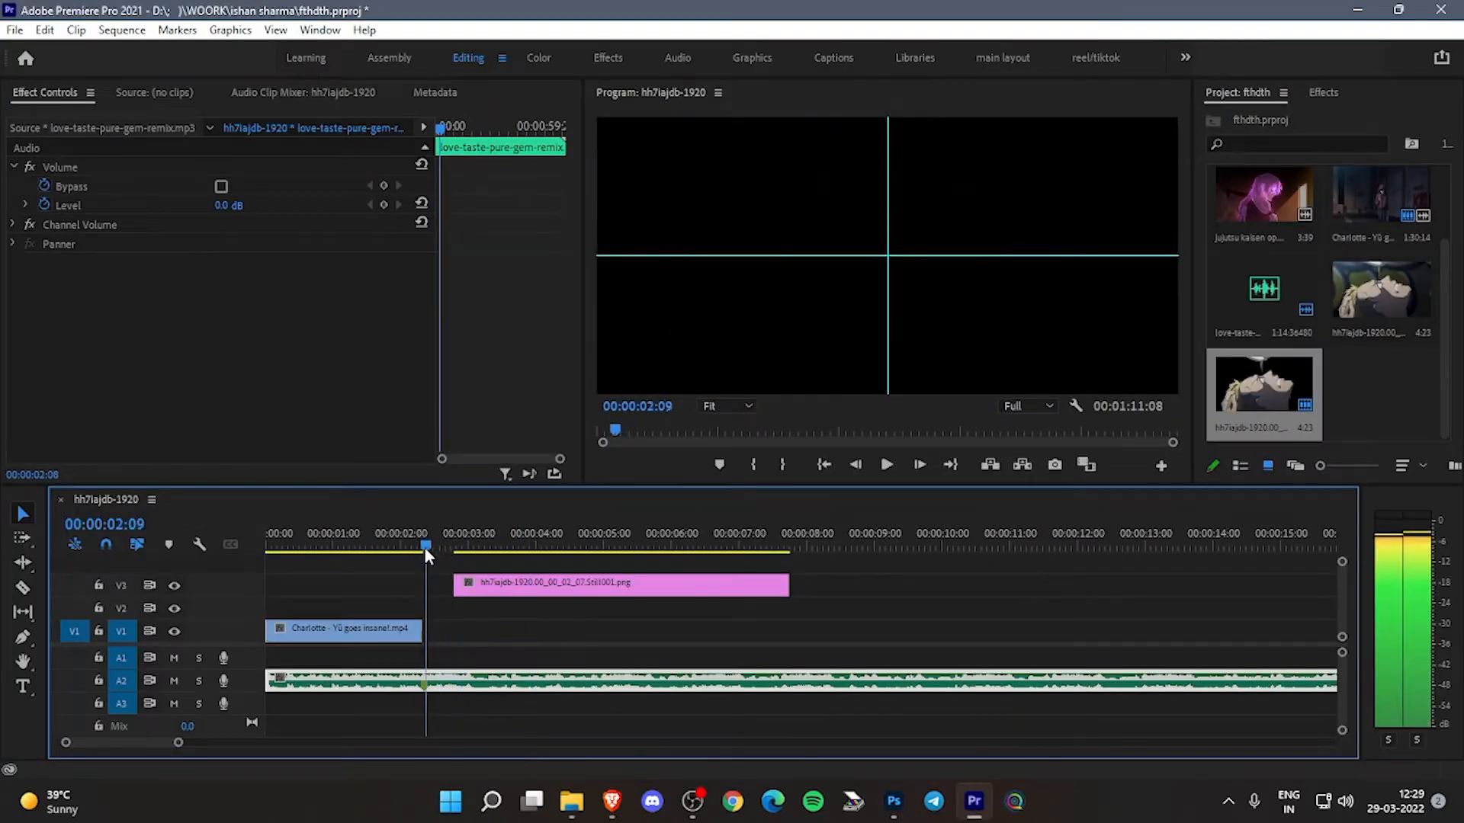
left_click_drag(1391, 336, 448, 631)
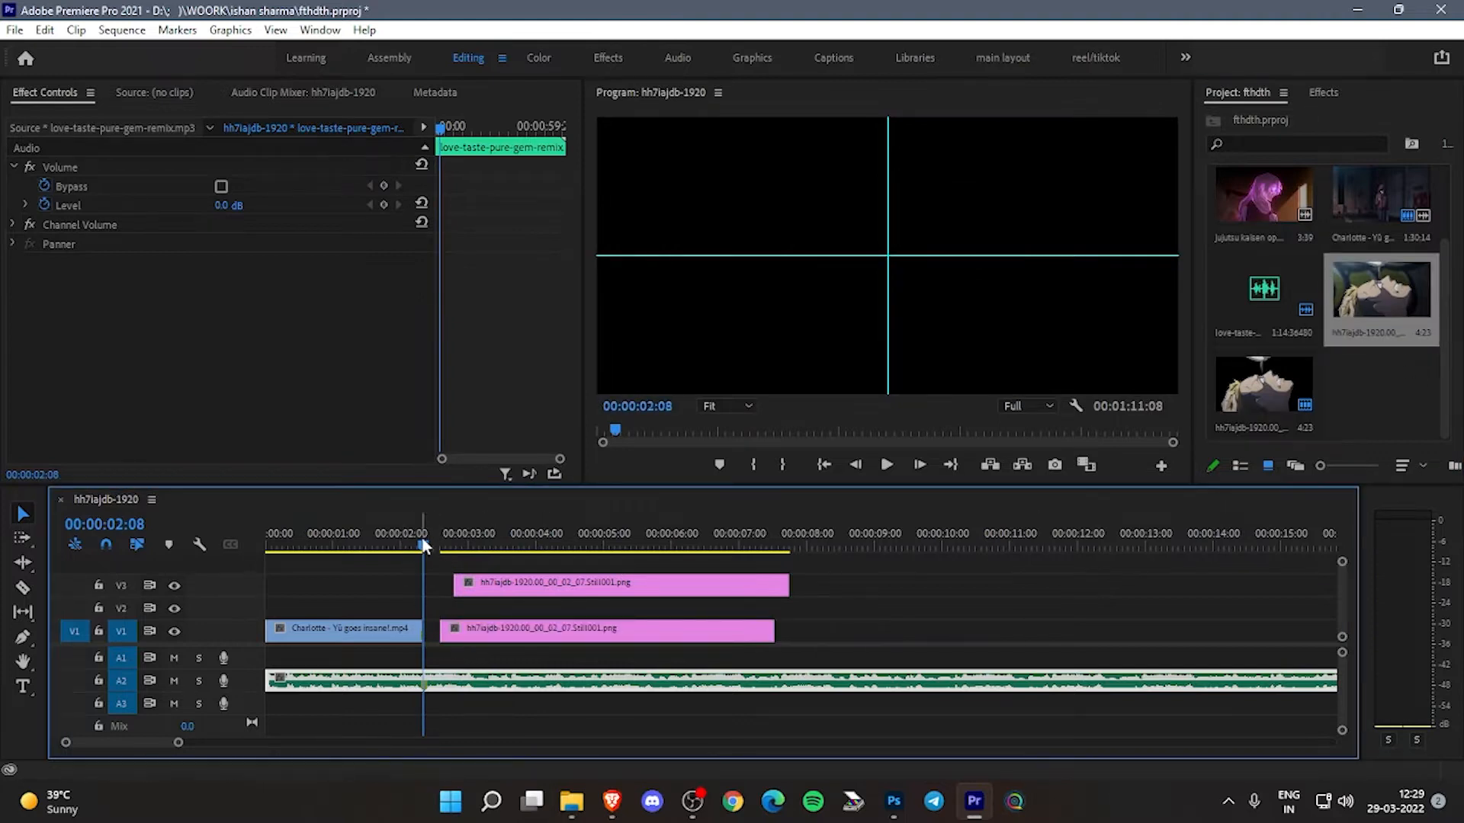
key("space")
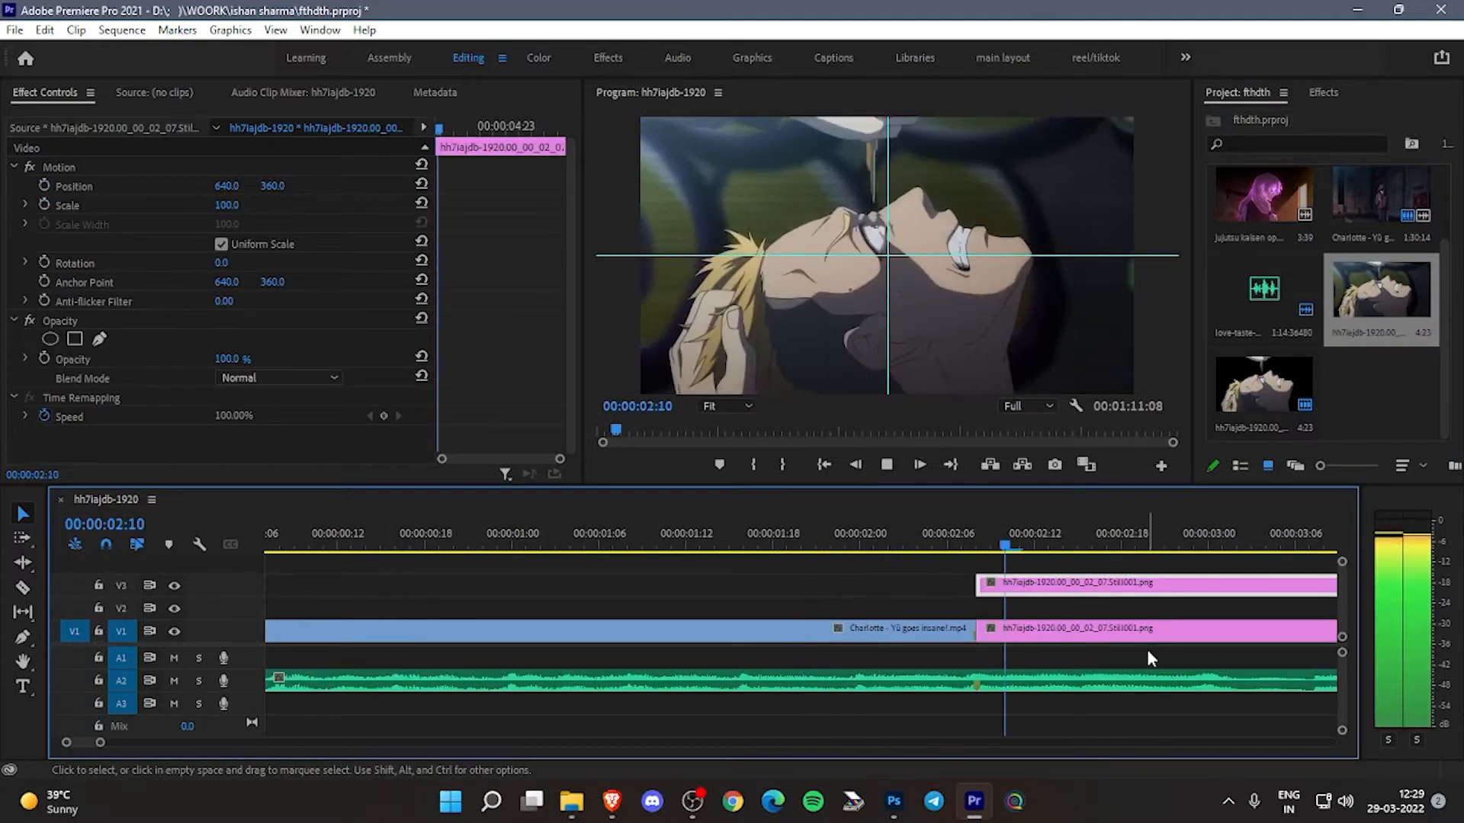
key("space")
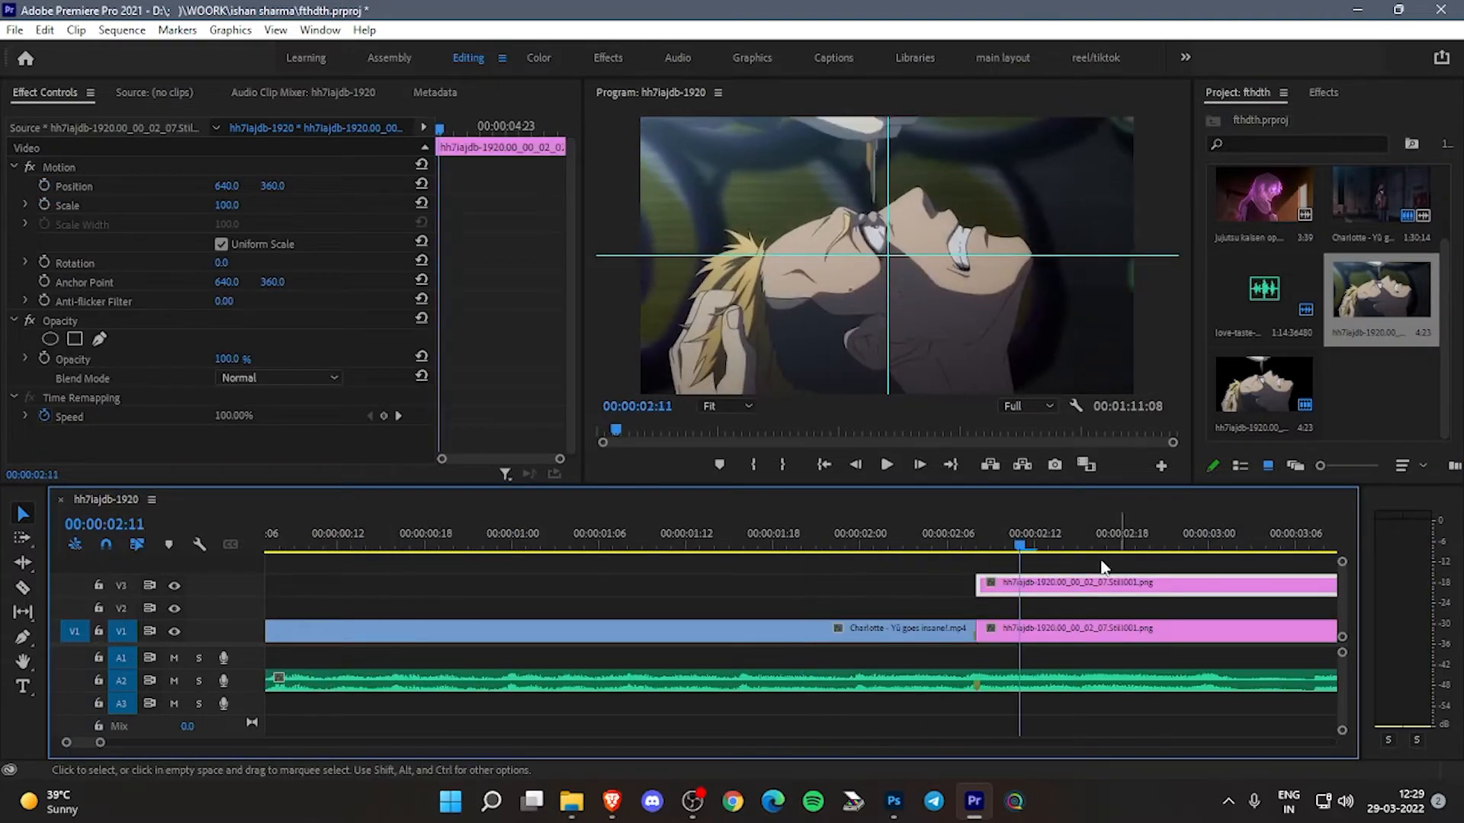
- Set the scale of the Charlotte video clip on V1 to 120
left_click_drag(1009, 555, 948, 549)
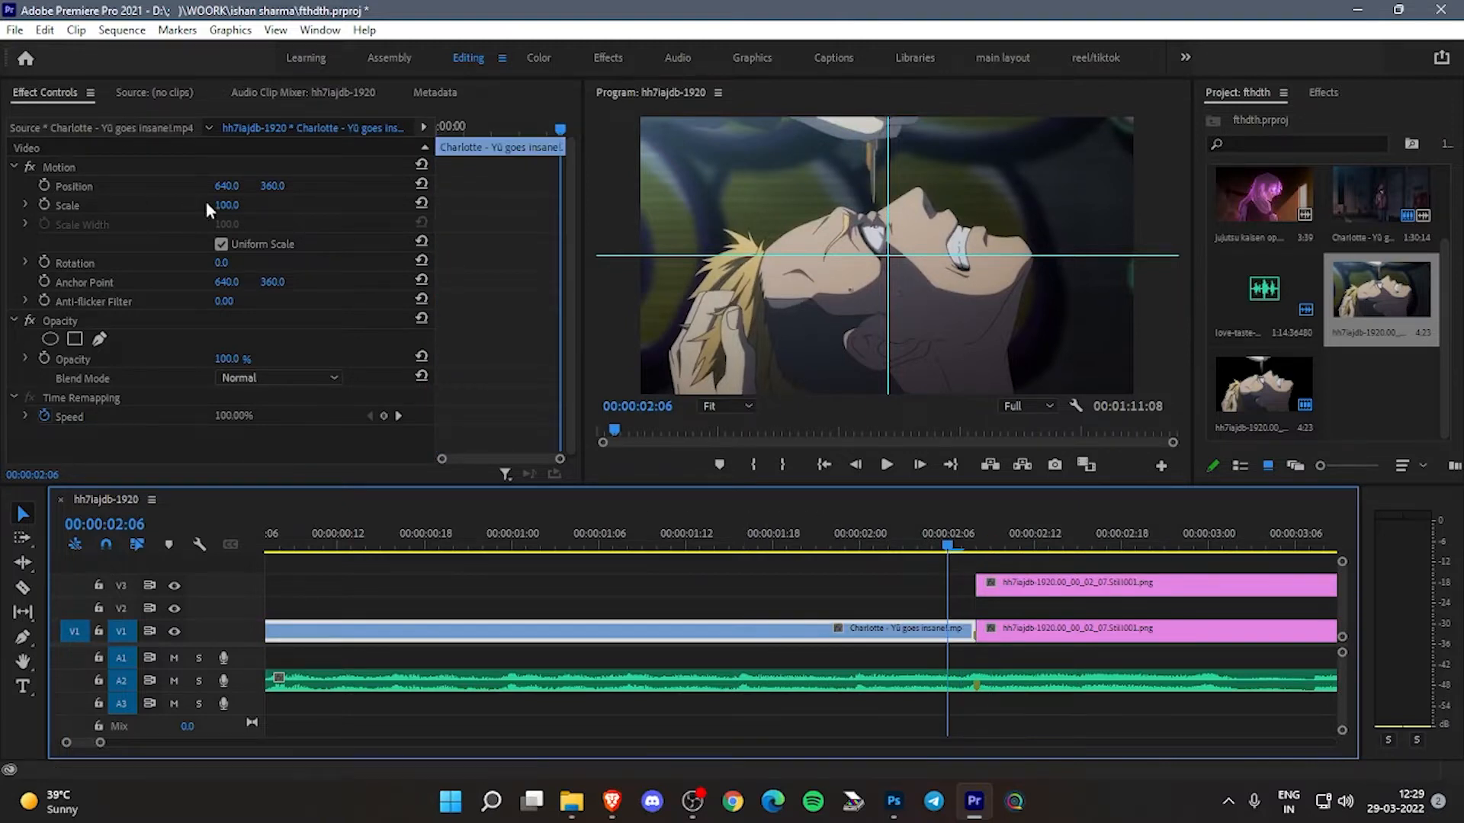
left_click_drag(217, 206, 236, 205)
left_click(231, 204)
type("120")
key("Return")
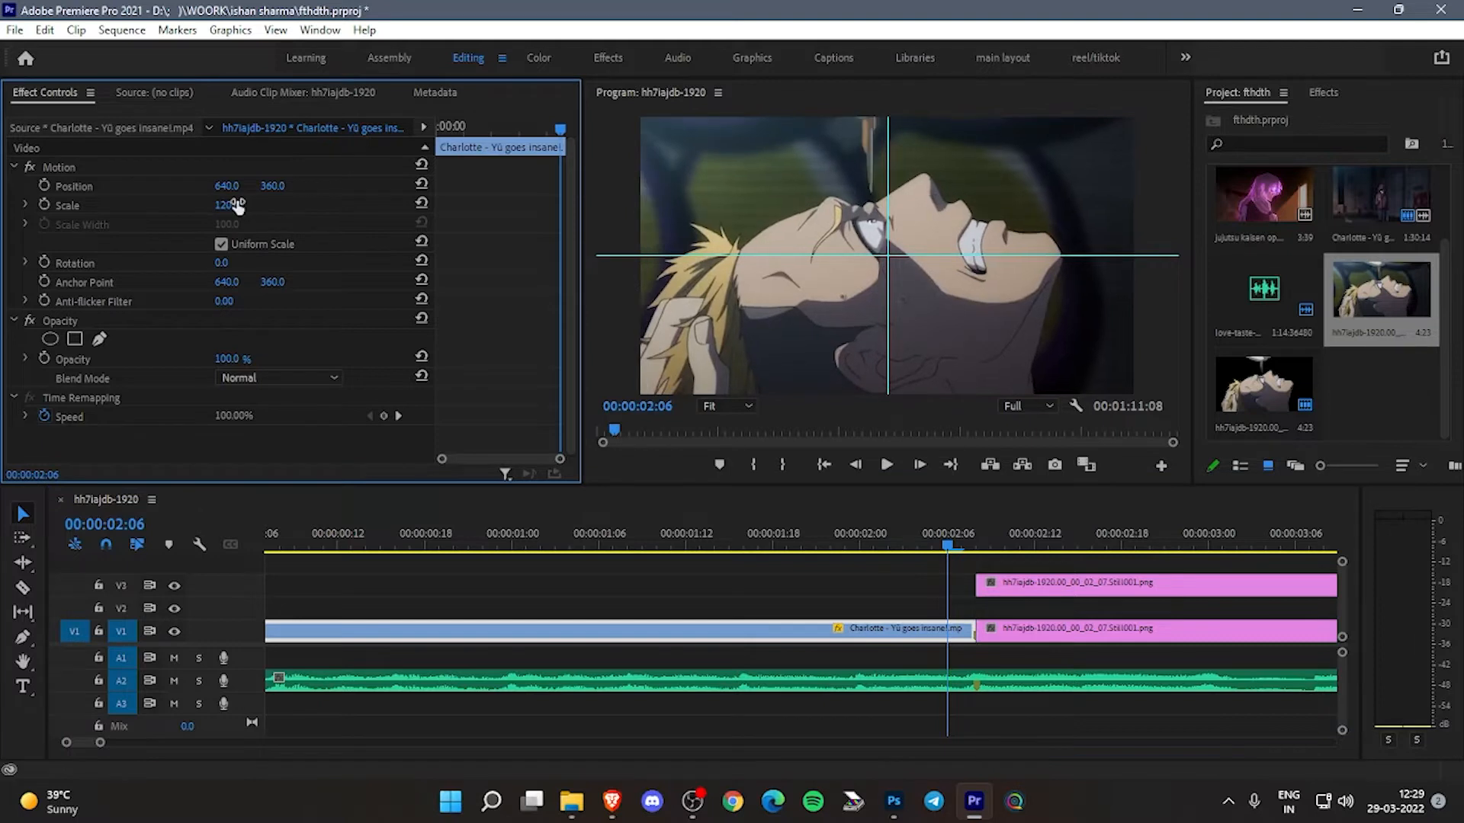
- Set the scale of the still on V1 and the cutout on V3 to 120
left_click(1009, 532)
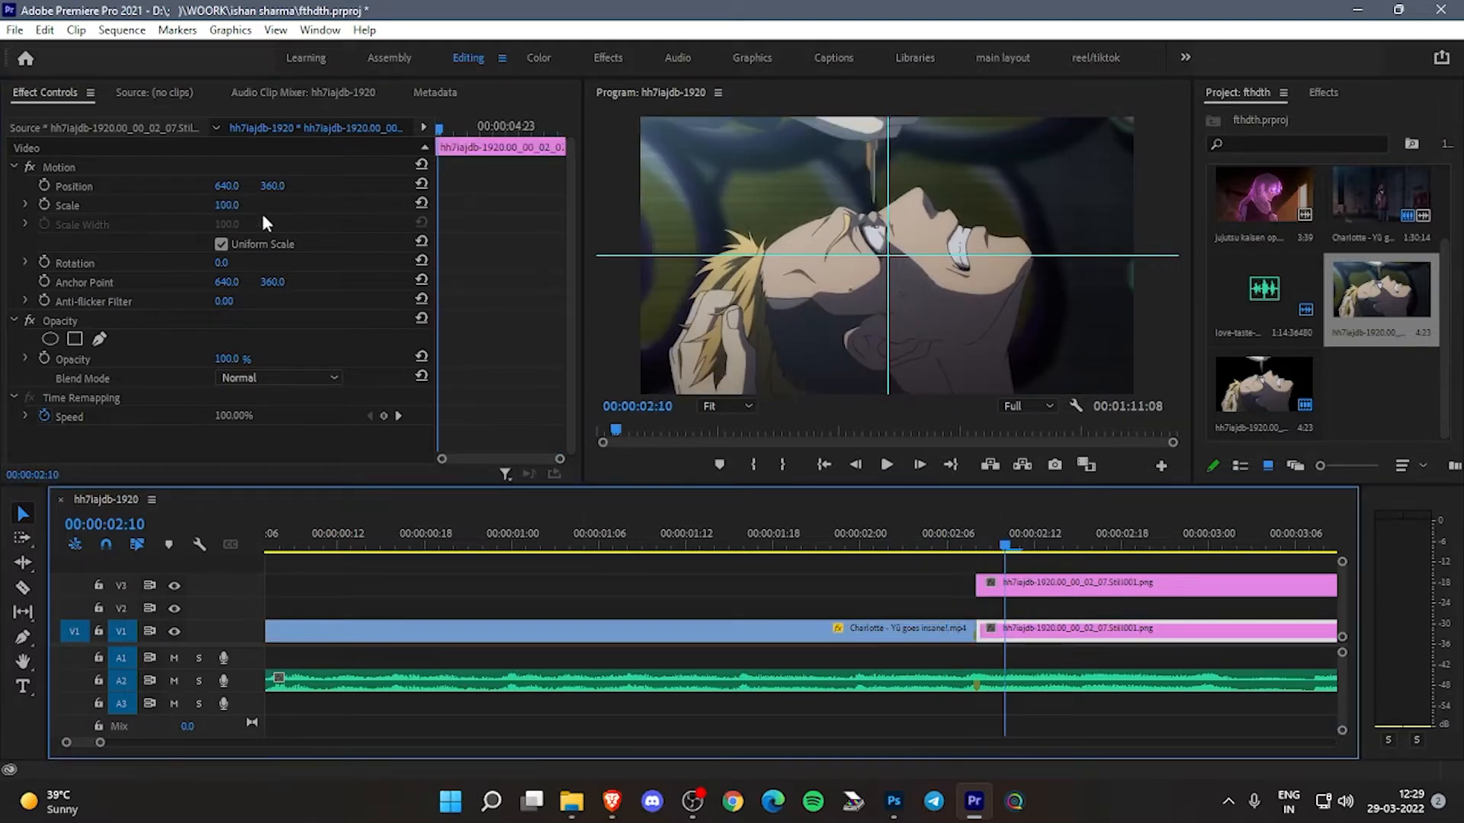
left_click(219, 203)
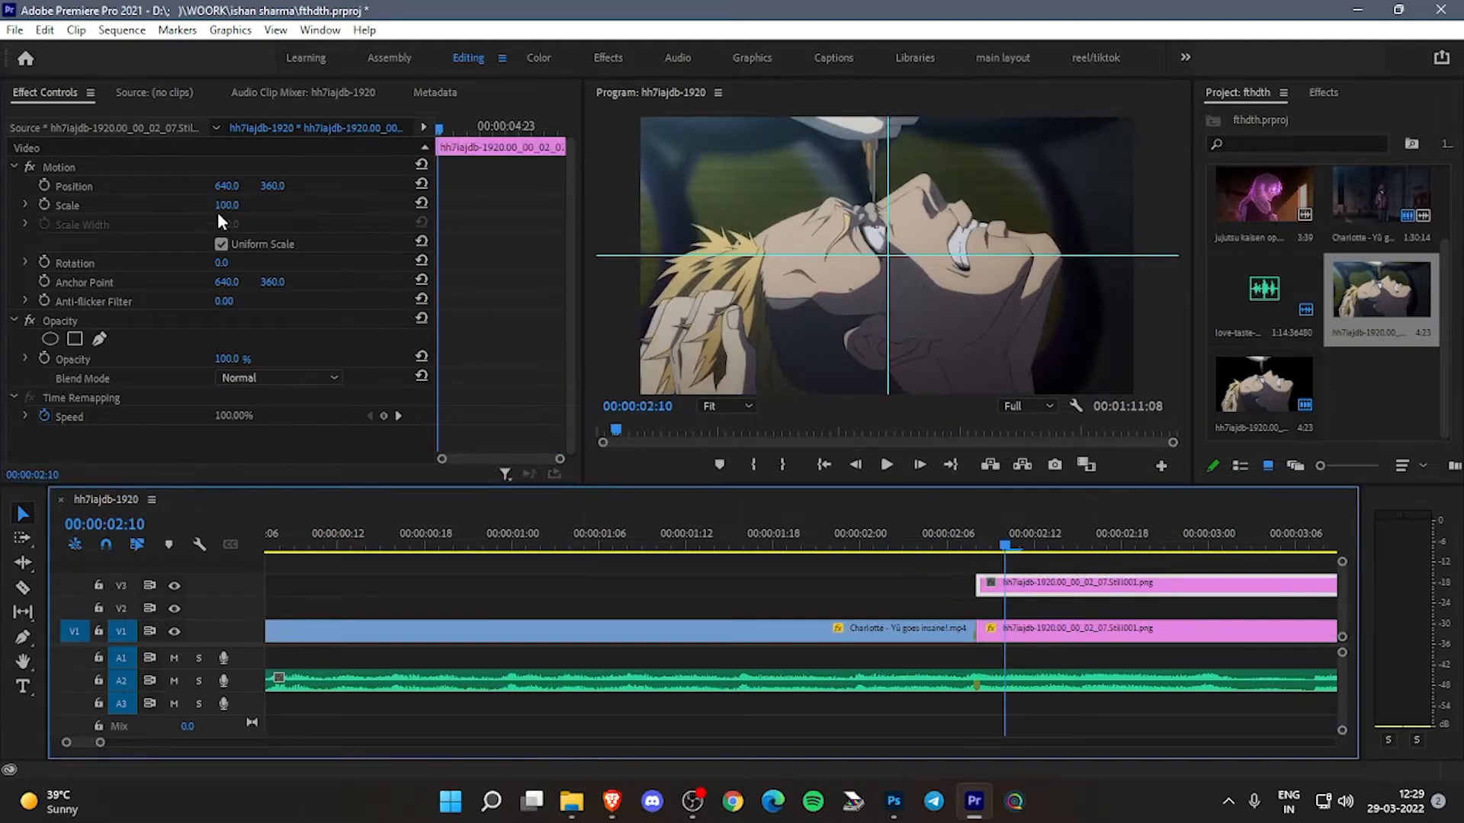
left_click(238, 203)
type("120")
- Animate the V1 still's scale with keyframes of 120 at 00:00:02:08 and 110 at 00:00:02:13
left_click_drag(1071, 547, 980, 555)
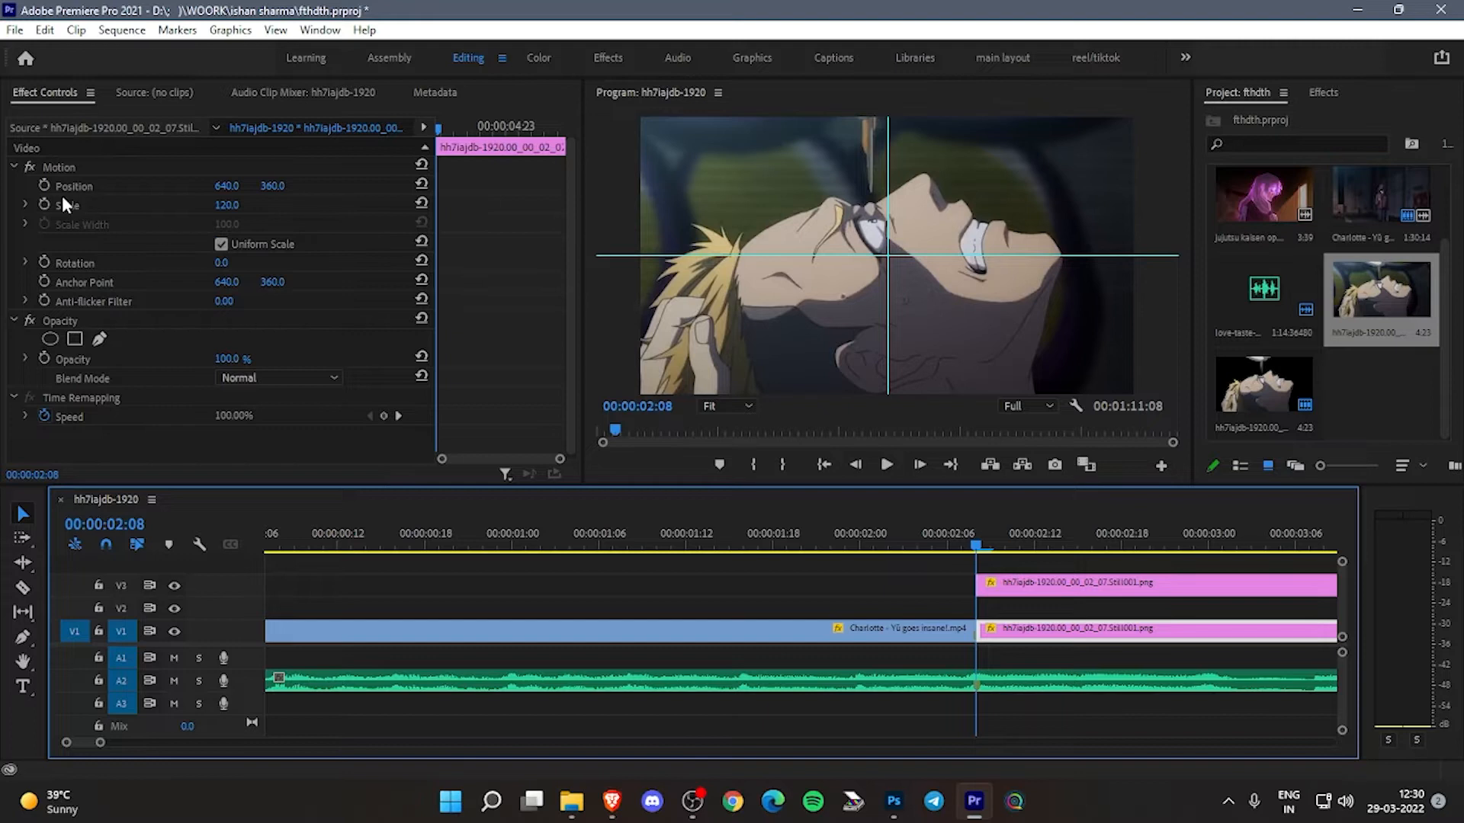
left_click(44, 205)
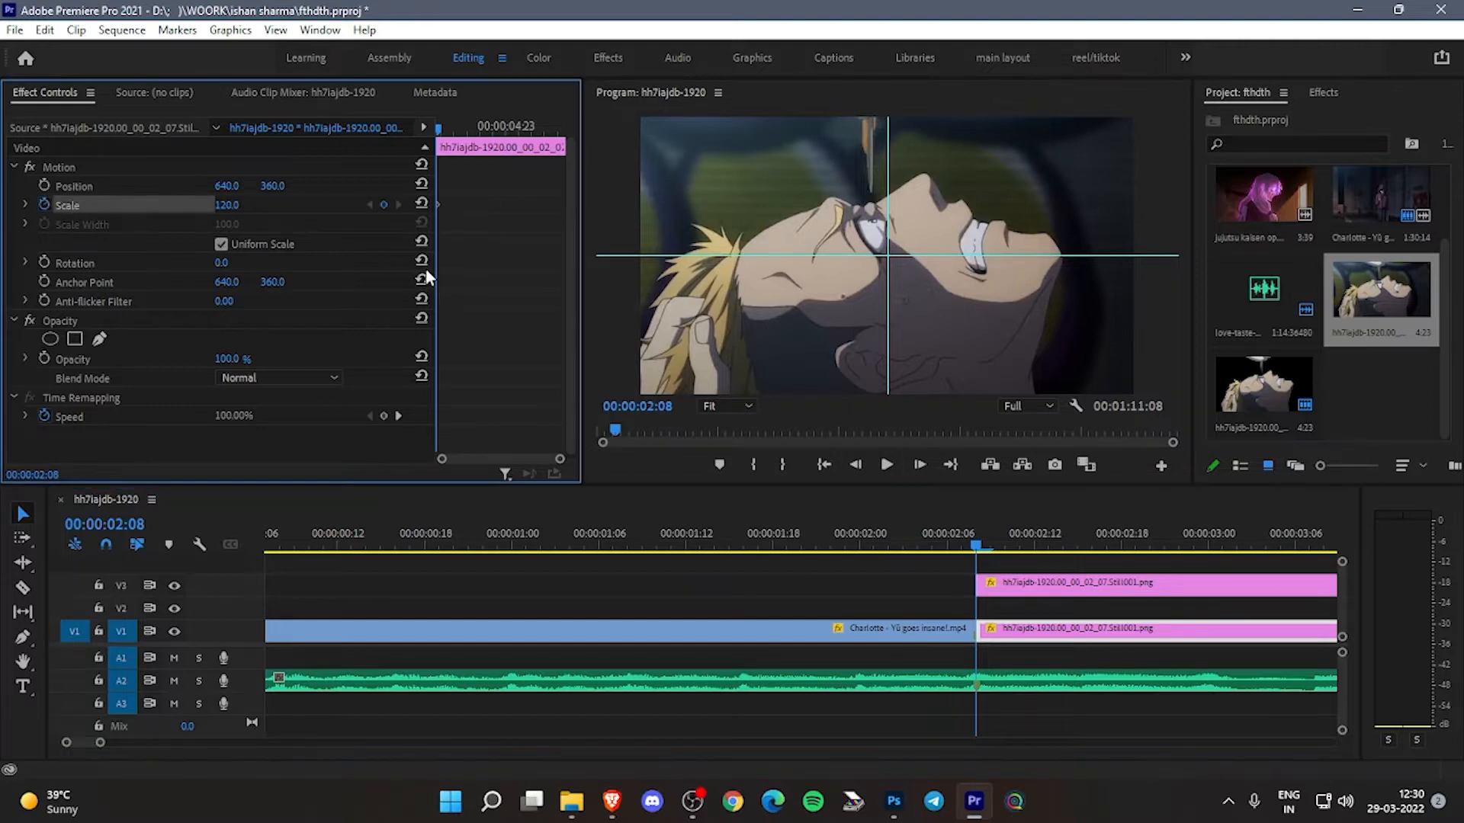
key("Right")
key("Right")
key("Right")
key("Right")
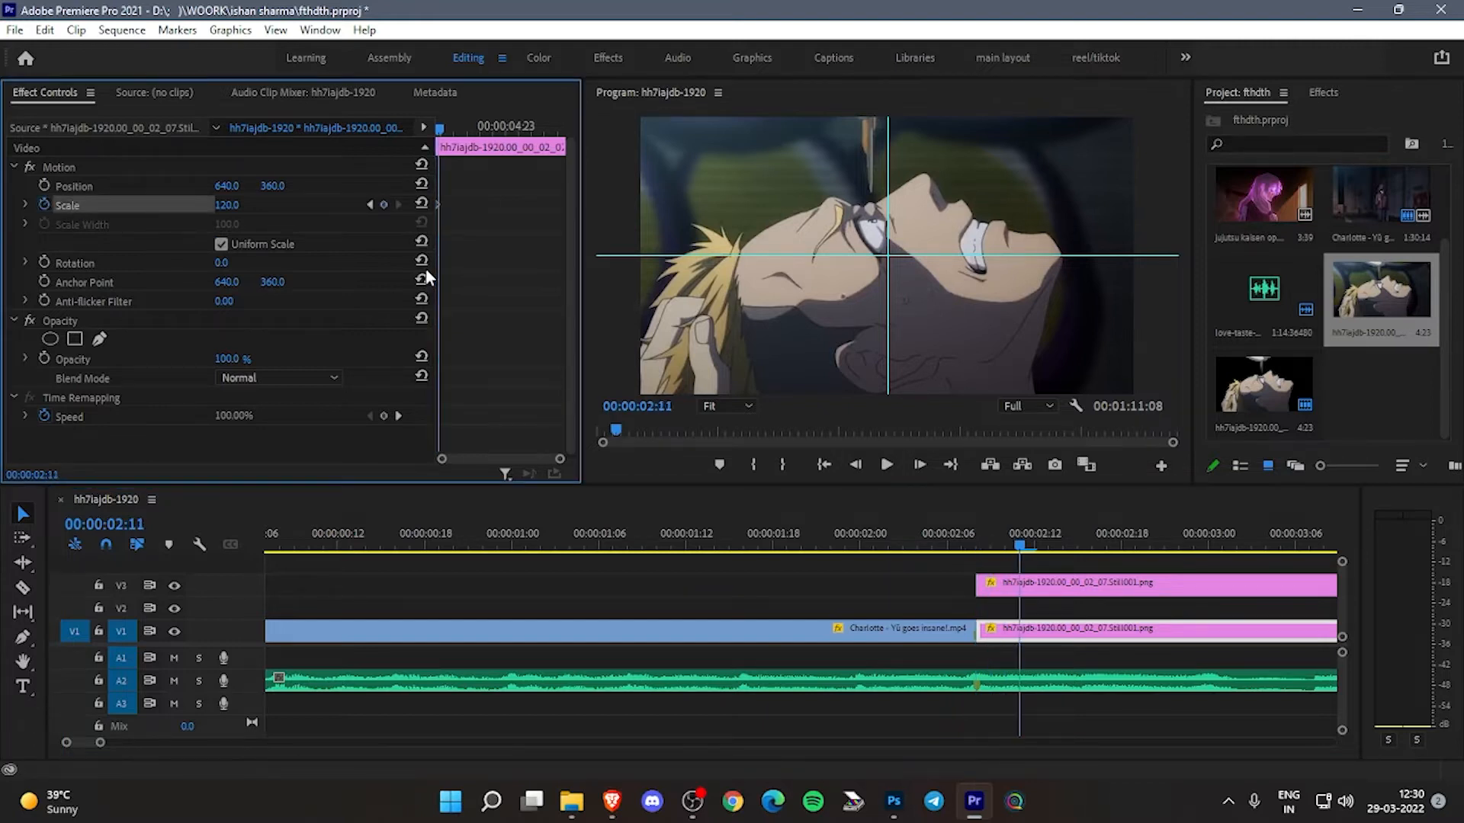
key("Right")
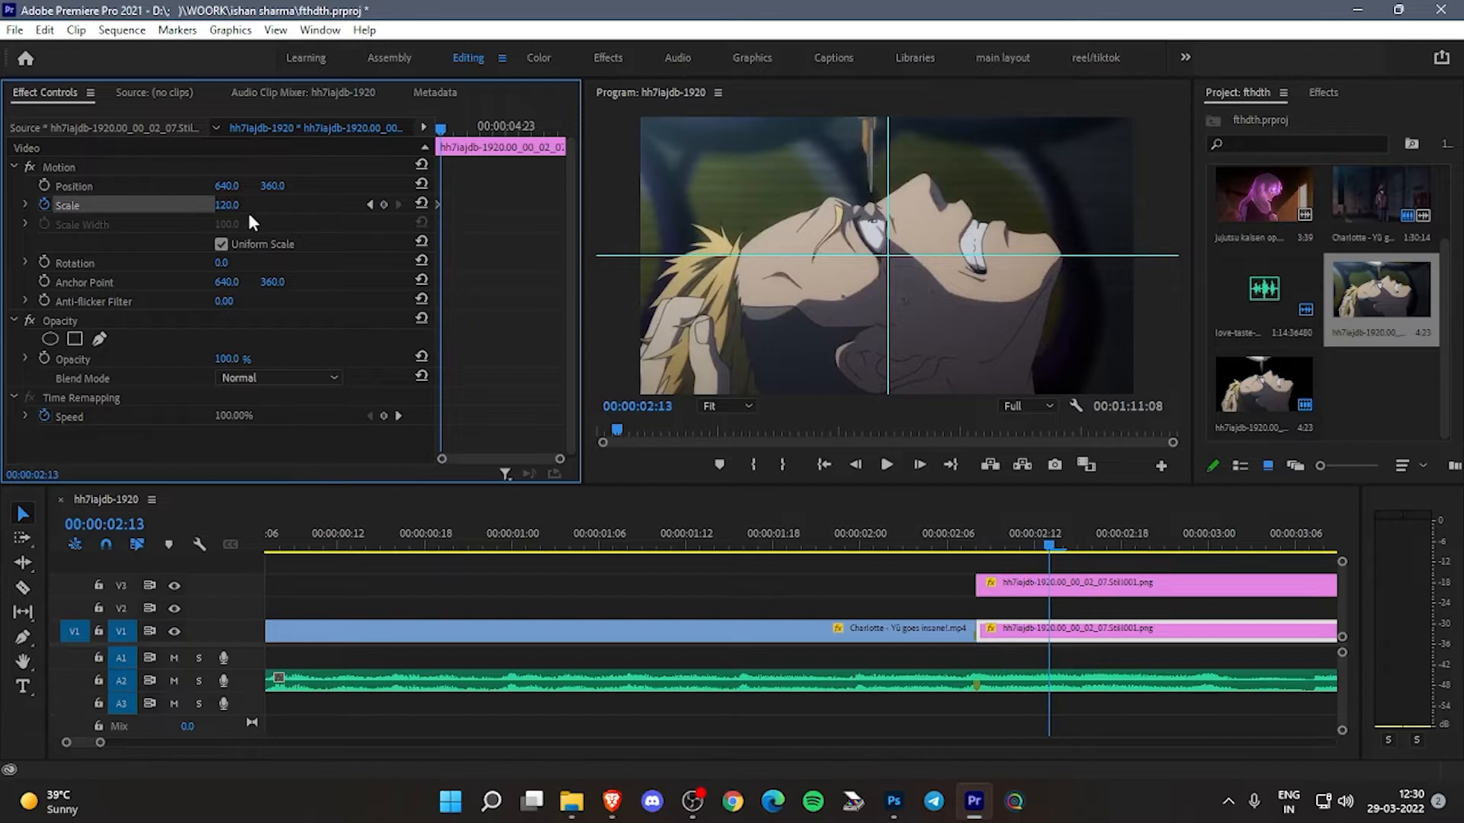
left_click(421, 204)
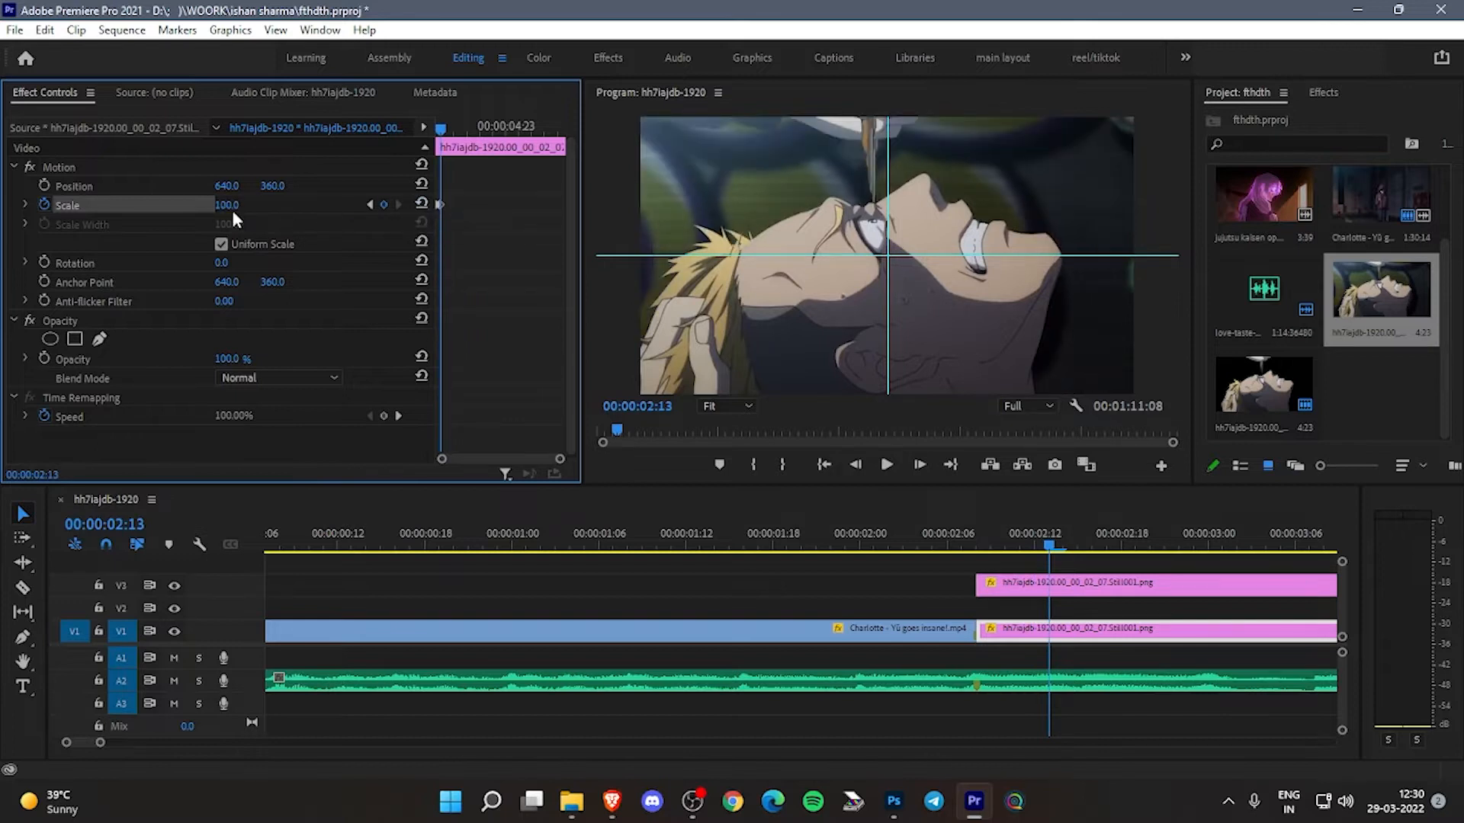
left_click(227, 205)
type("110")
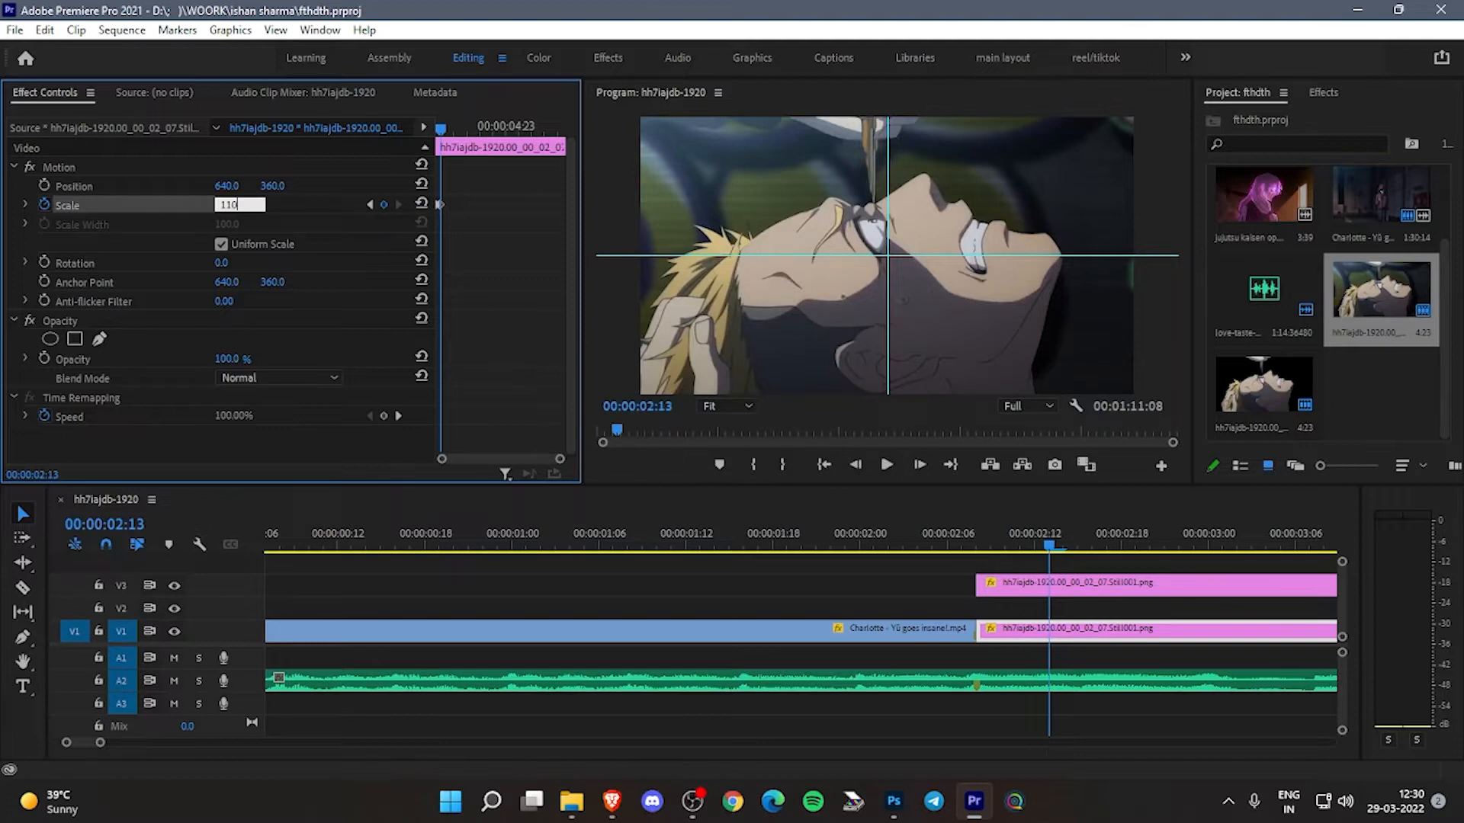
key("Return")
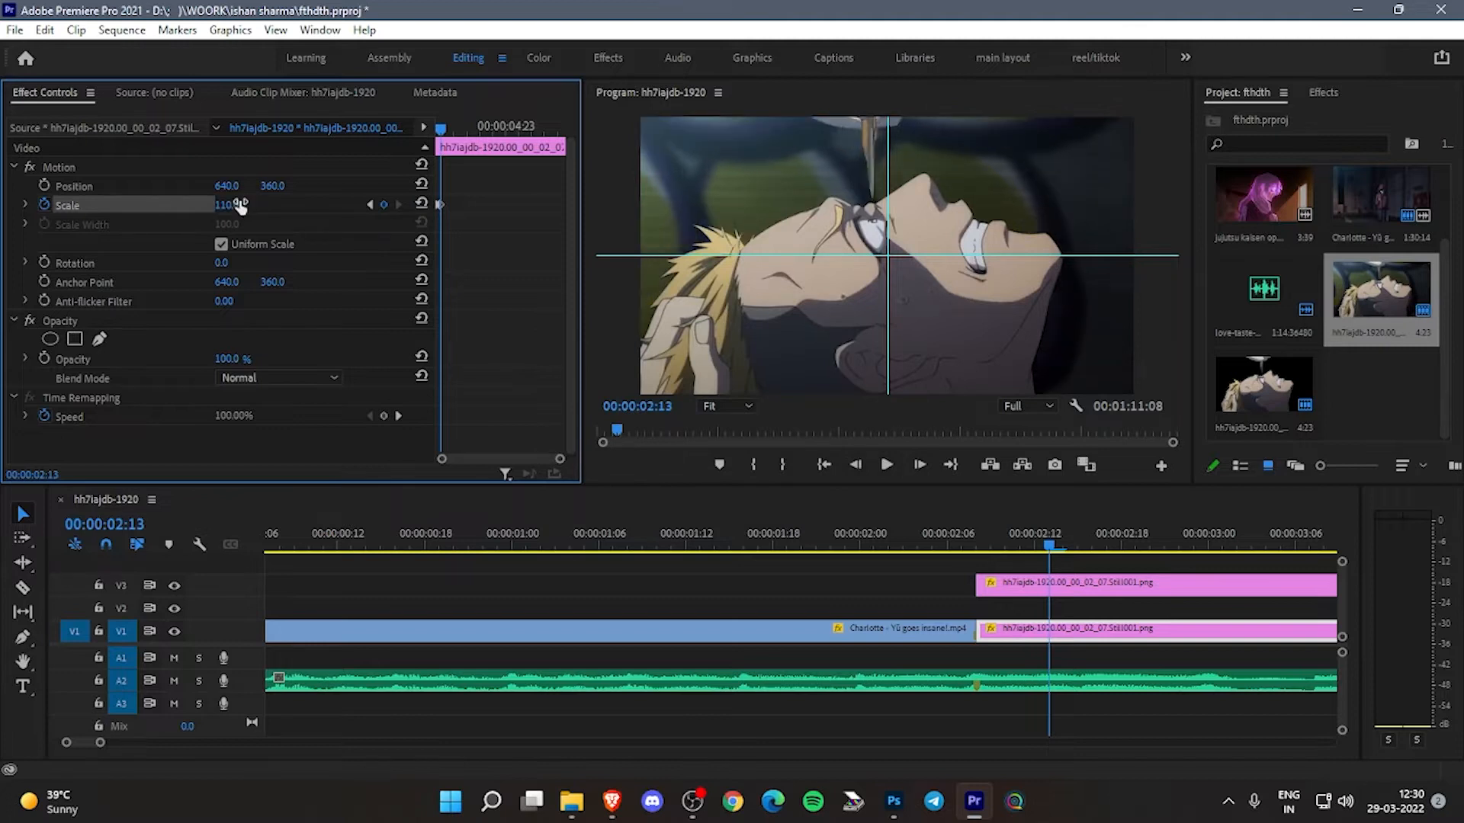
- Set the scale of the V3 cutout to 125 at 00:00:02:13
left_click(1041, 587)
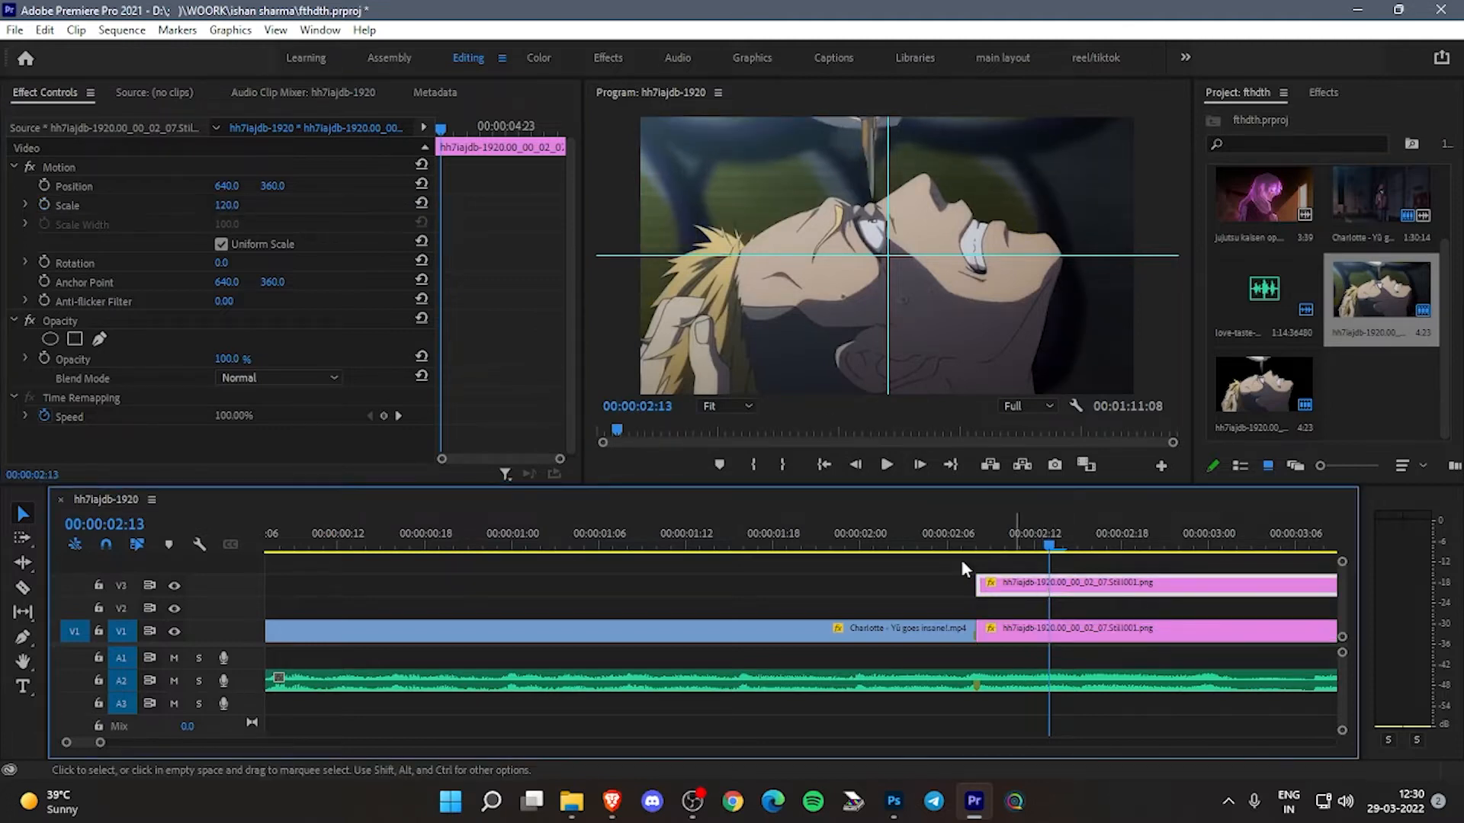
left_click(231, 205)
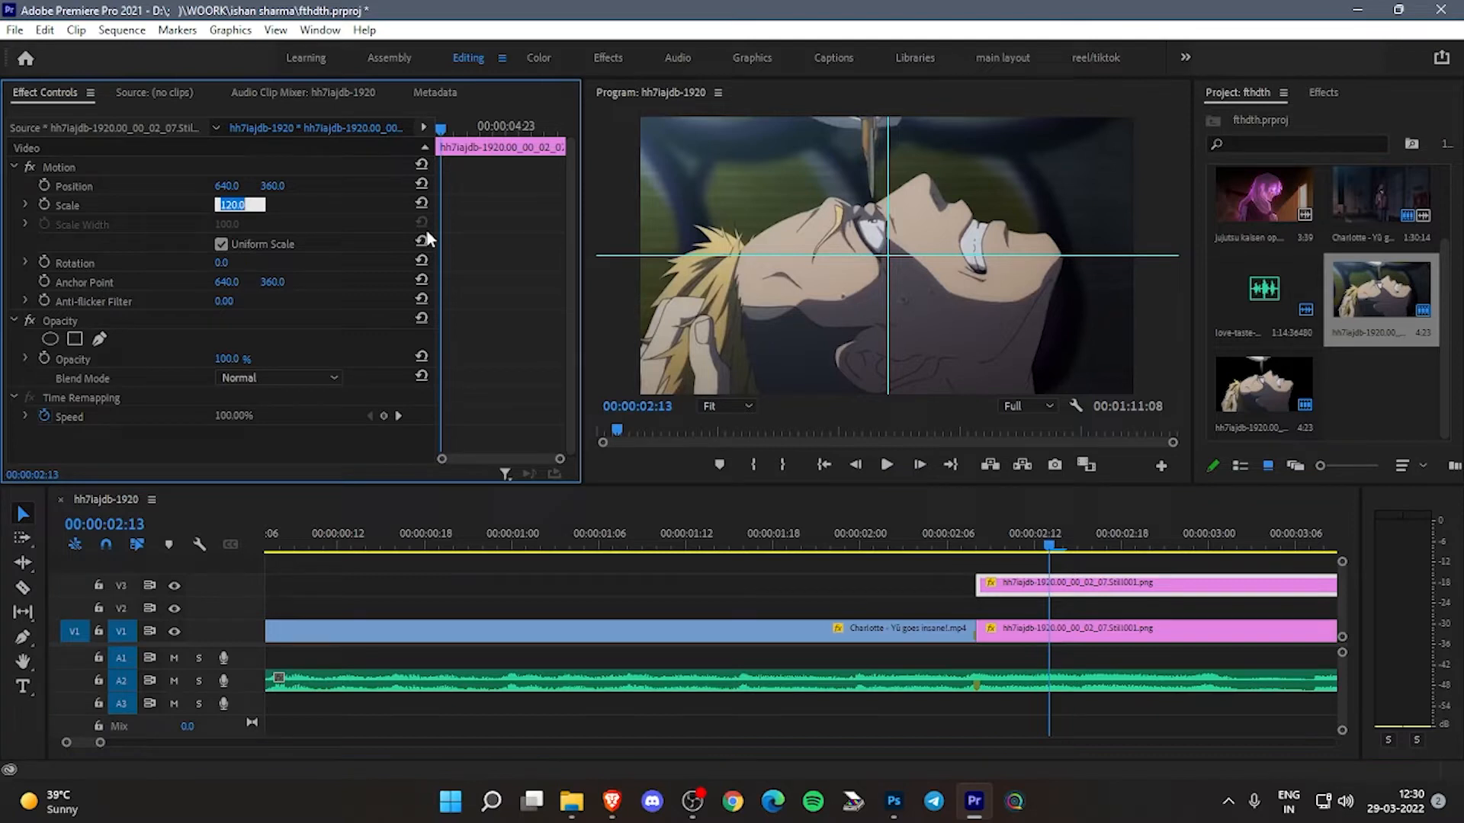
type("125")
key("Return")
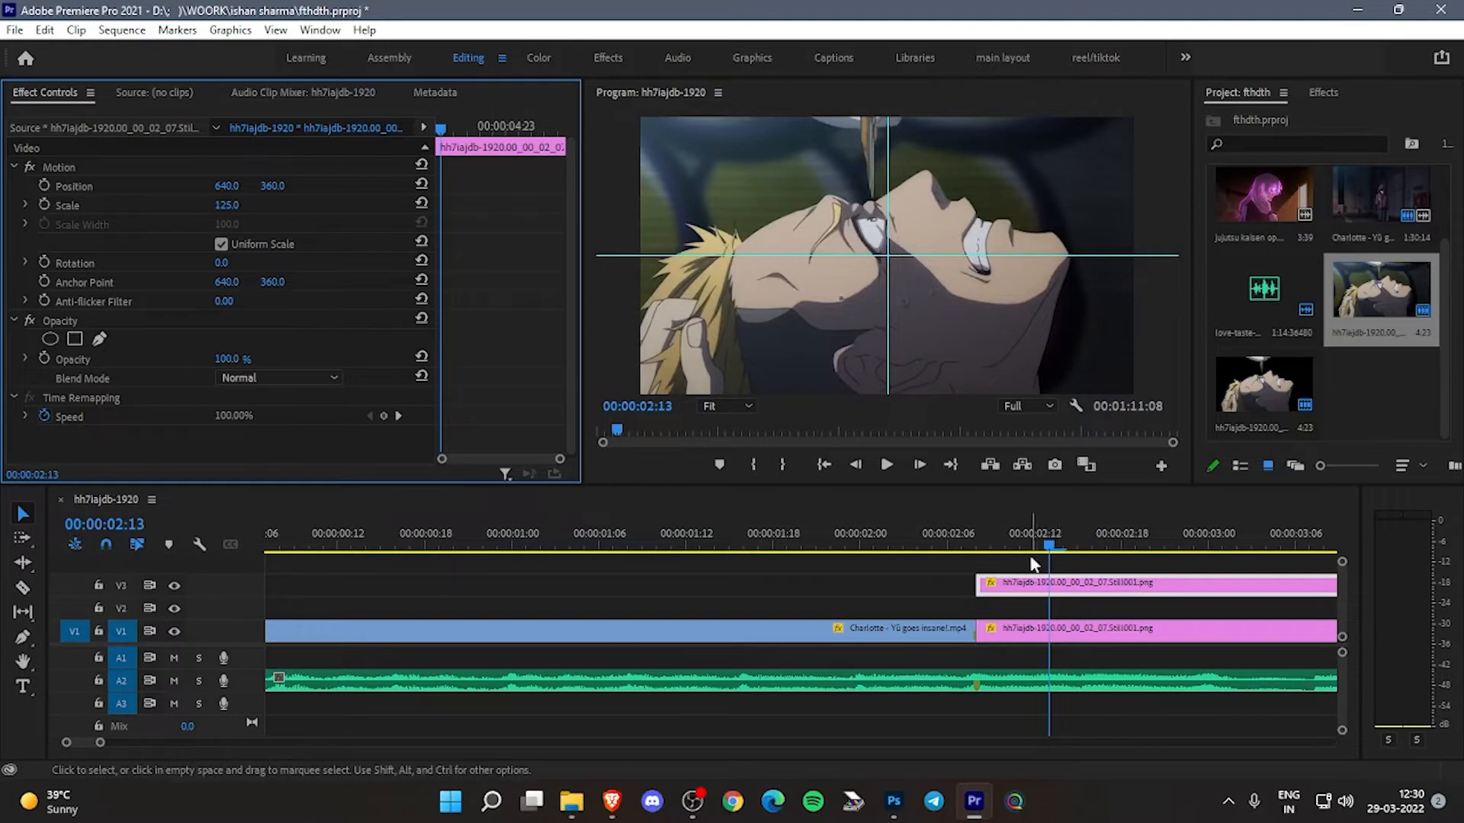
- Add a scale keyframe of 120 to the V3 cutout at 00:00:02:08
key("Left")
key("Left")
key("Left")
key("Left")
key("Left")
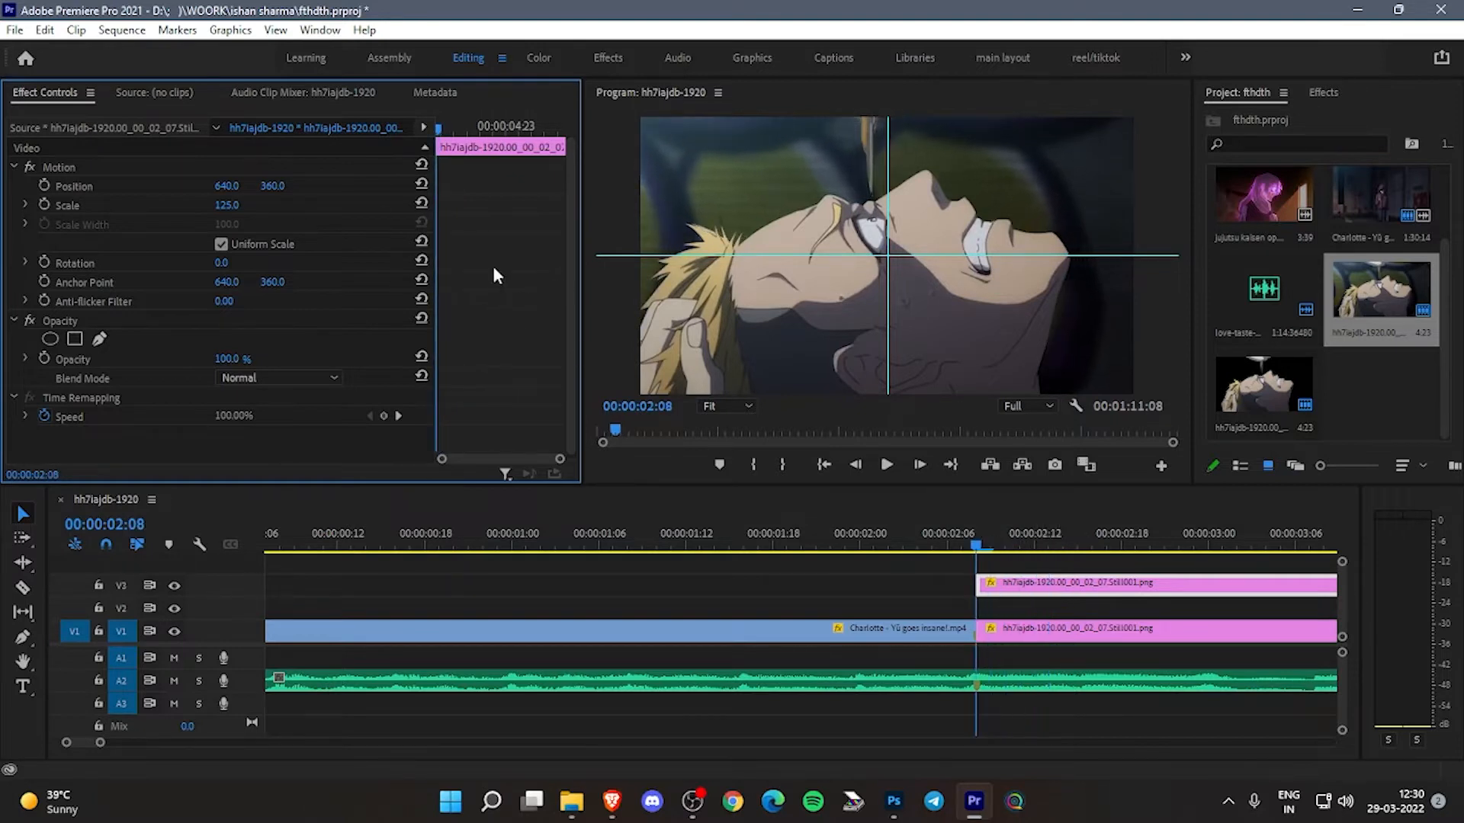
left_click(44, 204)
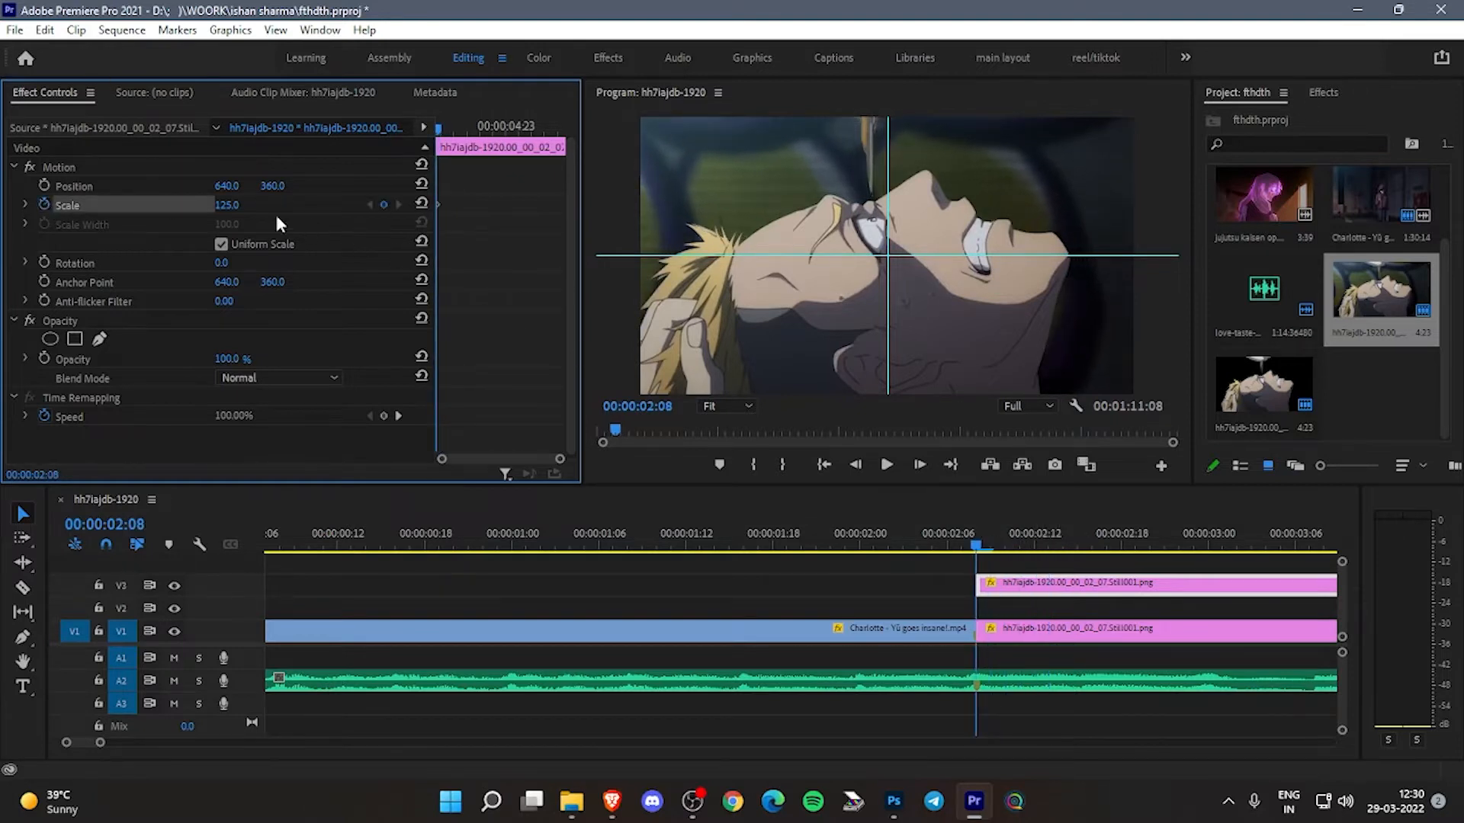
left_click(229, 205)
type("12")
key("Return")
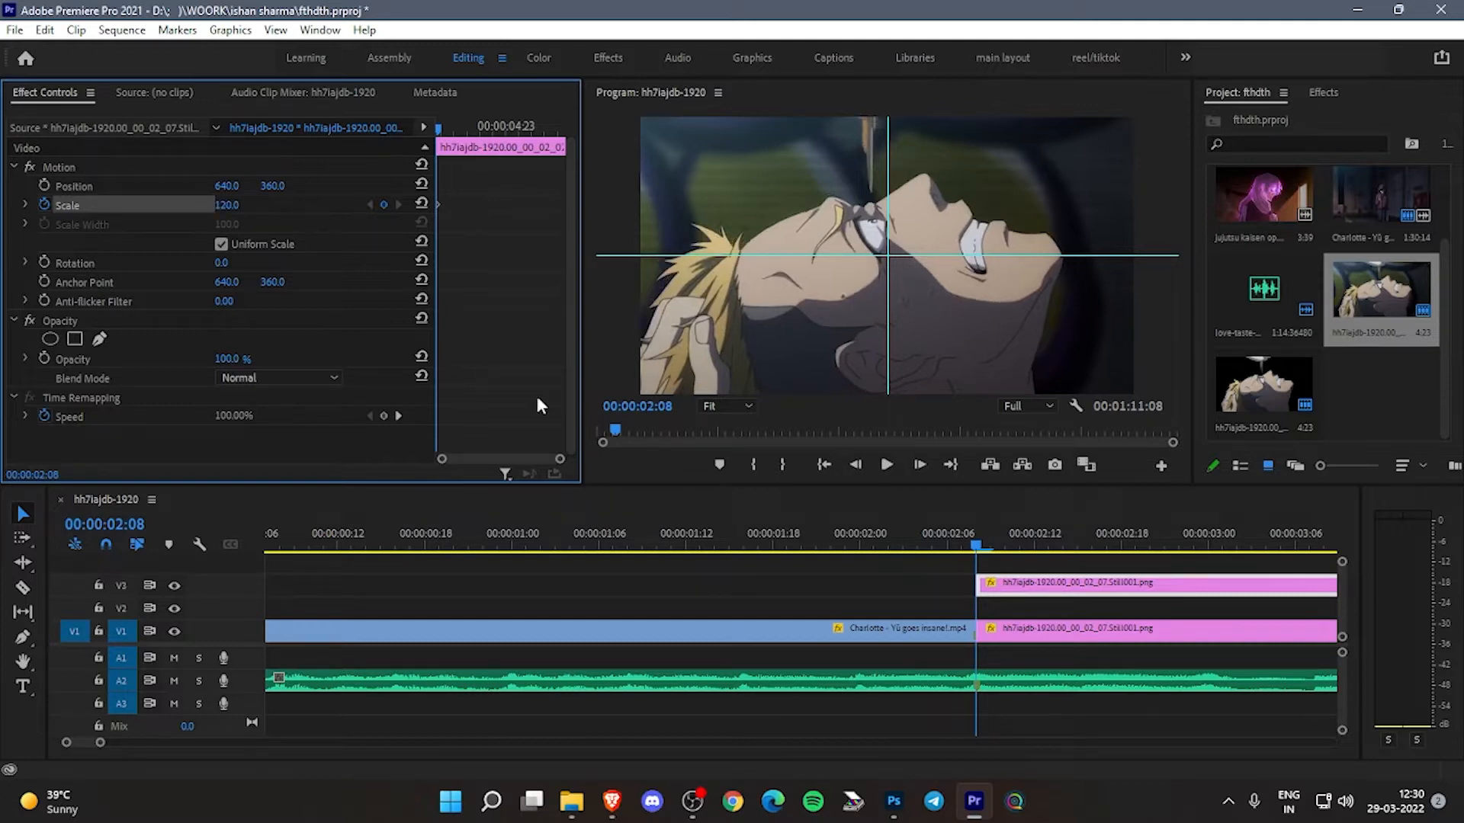
- Preview the transition and change the V1 still's scale keyframes to Bezier interpolation
left_click(852, 521)
key("space")
key("space")
left_click(1090, 533)
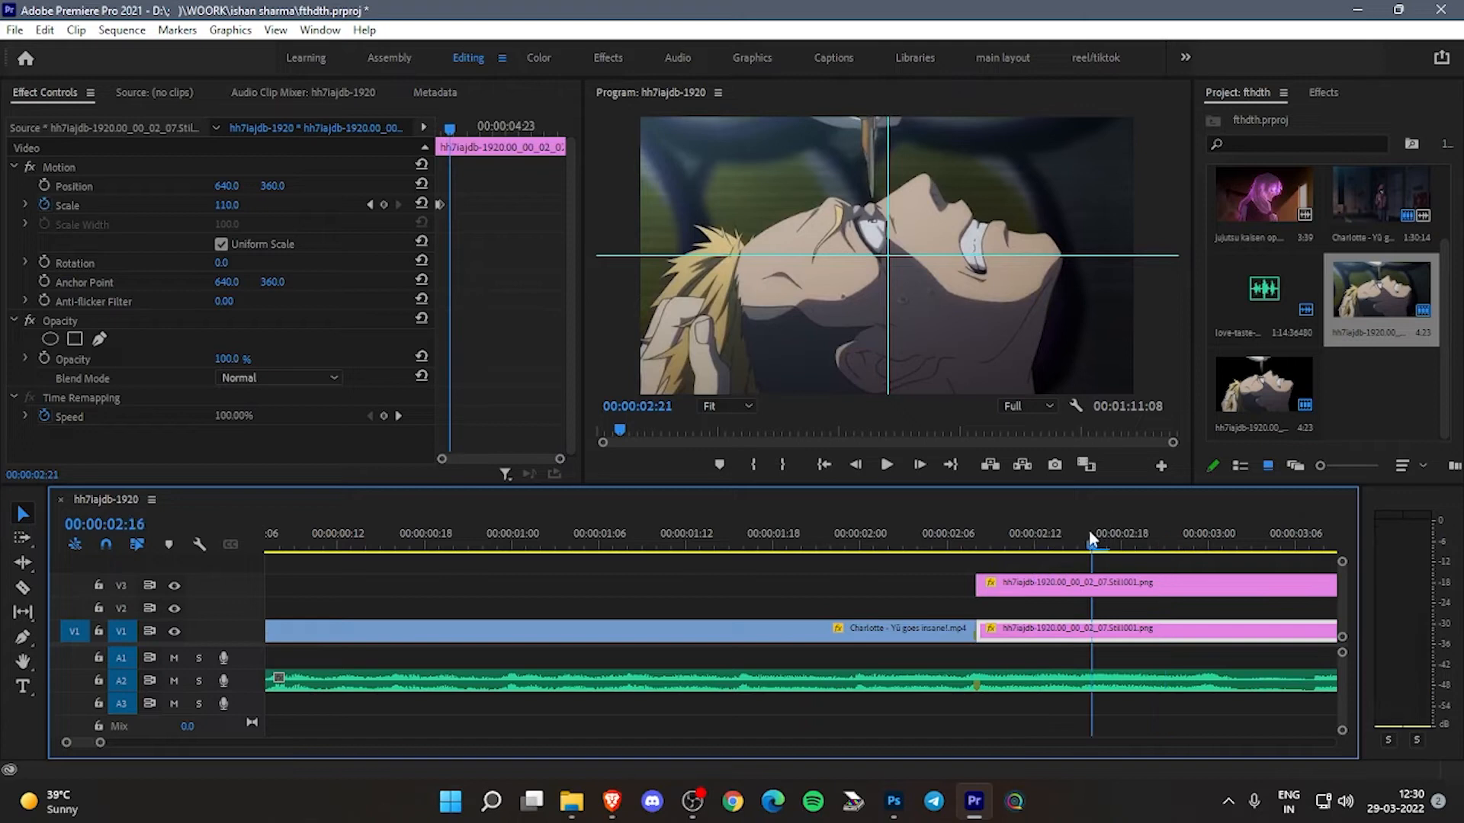
left_click(1004, 533)
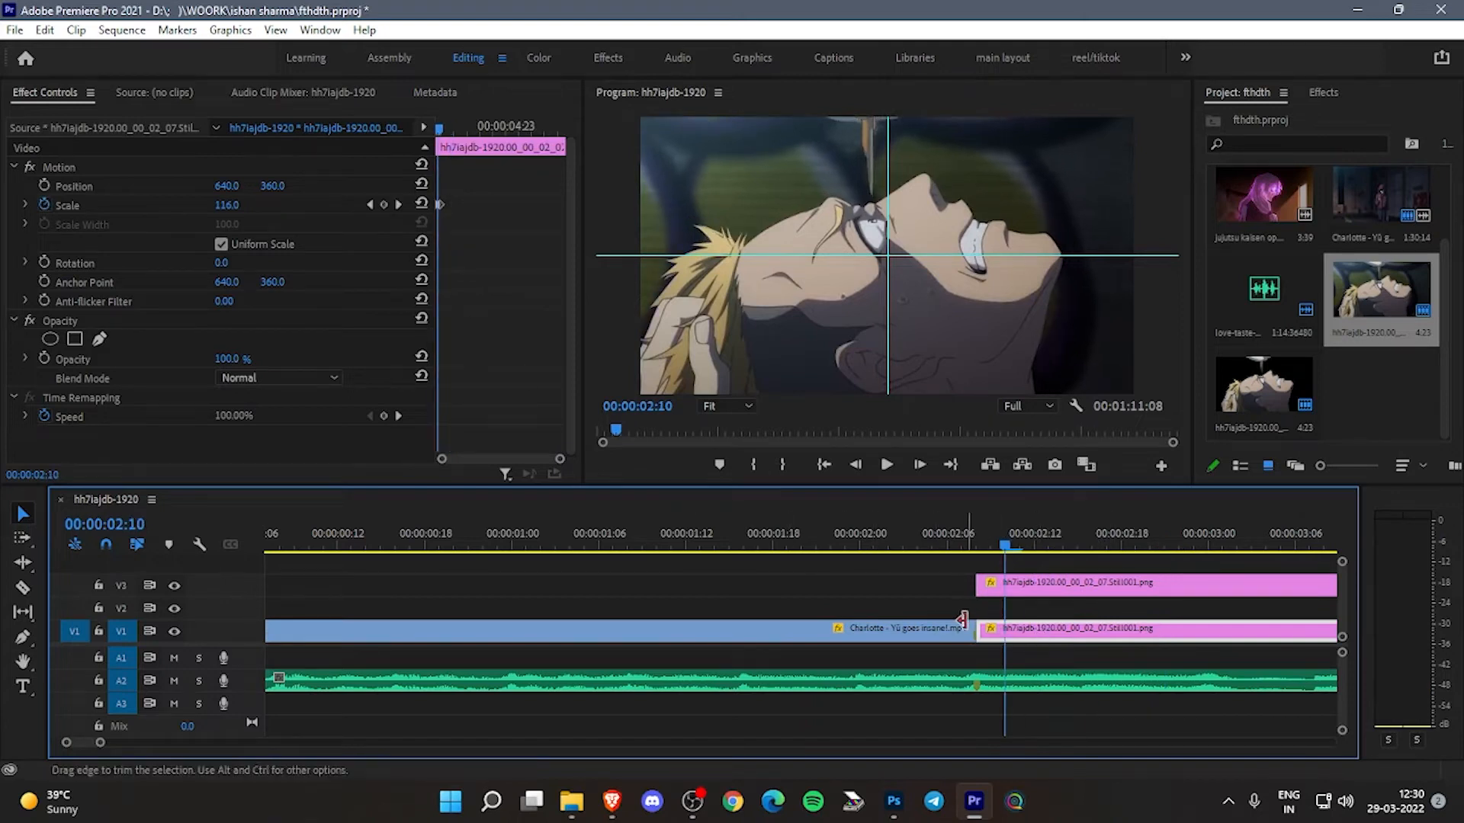
left_click_drag(559, 460, 473, 459)
left_click_drag(529, 198, 417, 208)
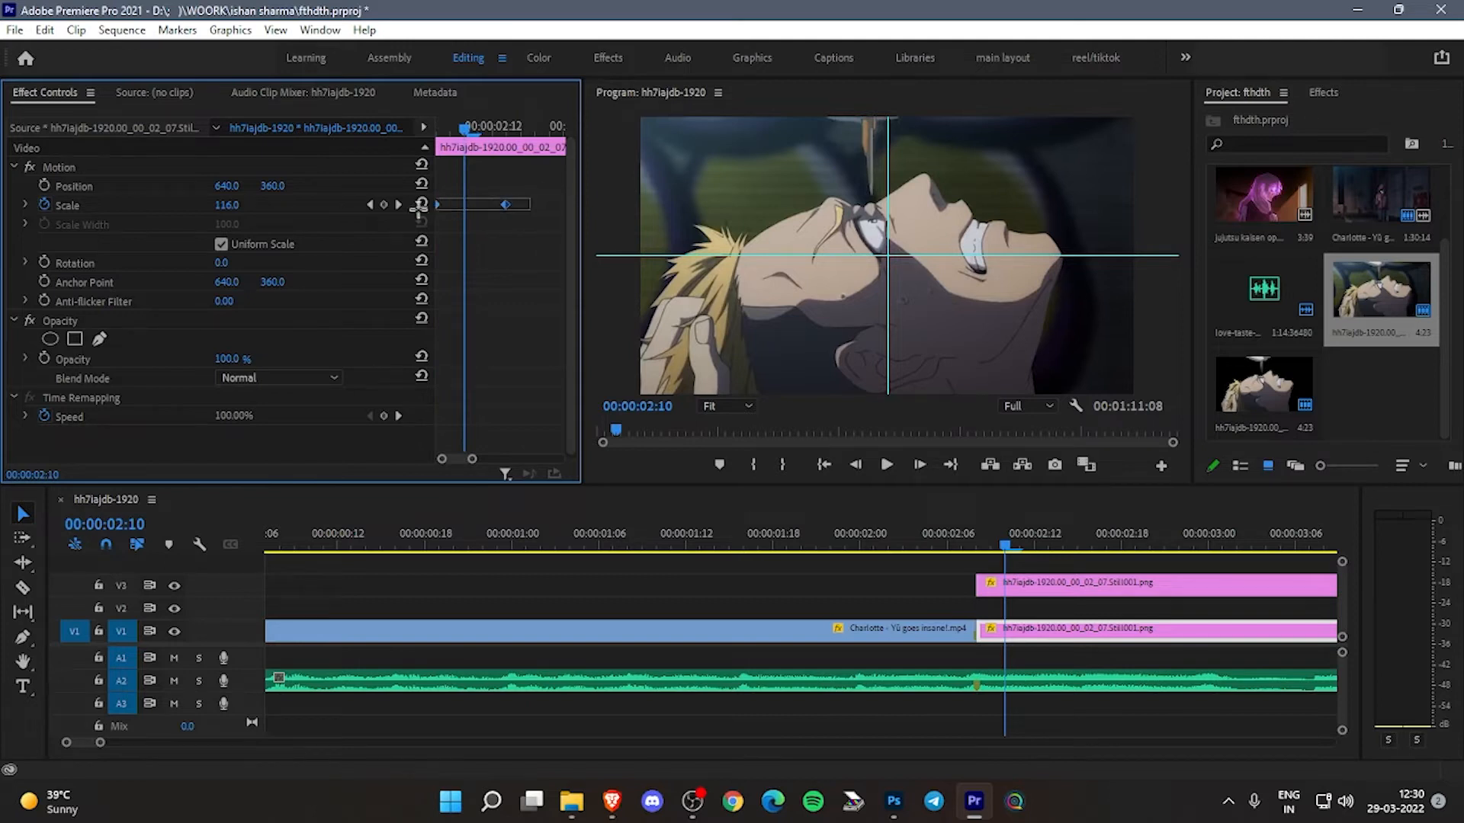
right_click(504, 206)
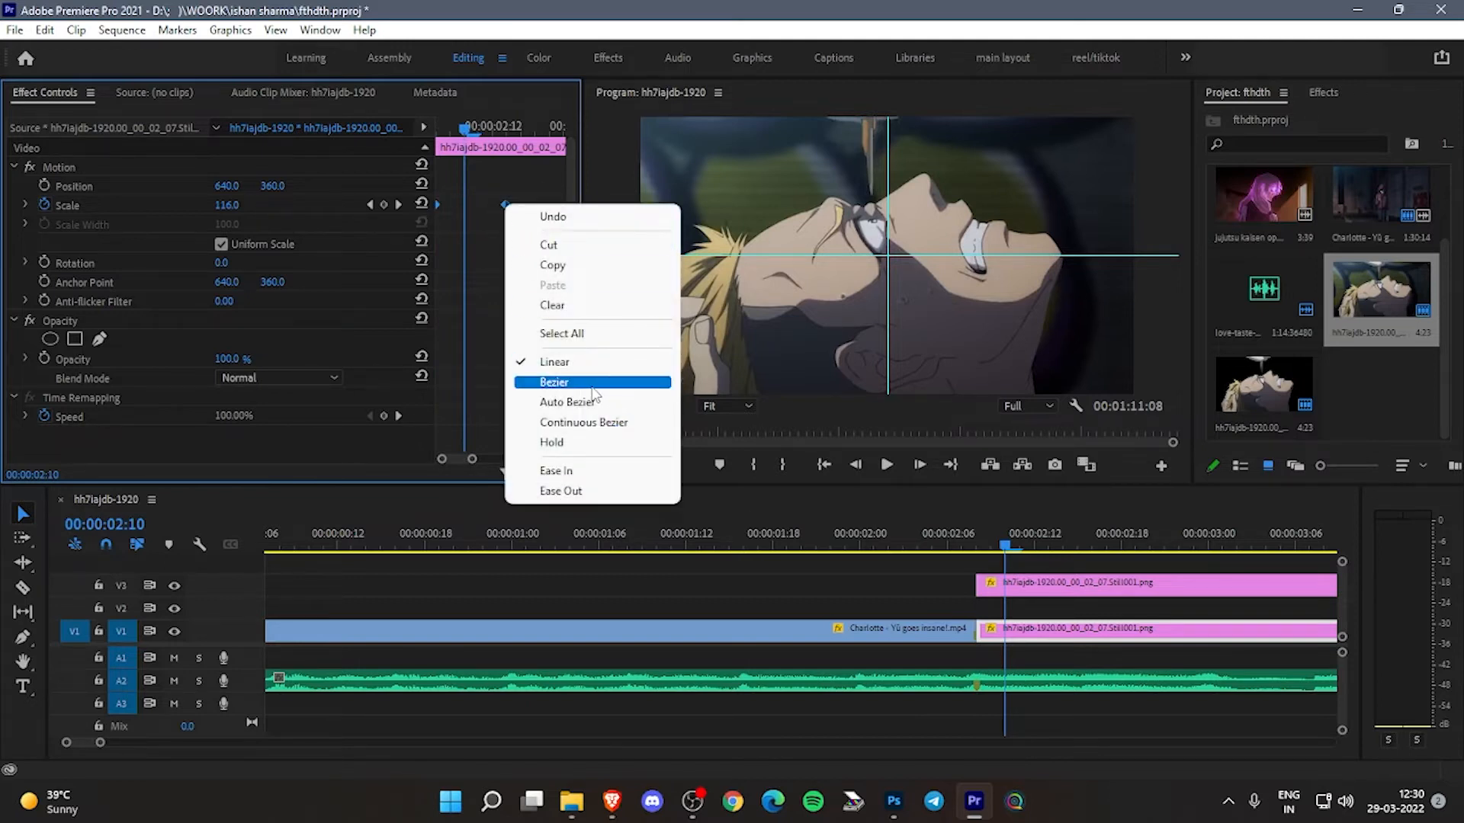
left_click(593, 393)
- Expand the V1 still's scale graph and pull the end keyframe's handle toward the start, playing back the transition to check it
left_click(972, 538)
key("space")
key("space")
left_click_drag(1006, 536, 977, 543)
left_click(24, 206)
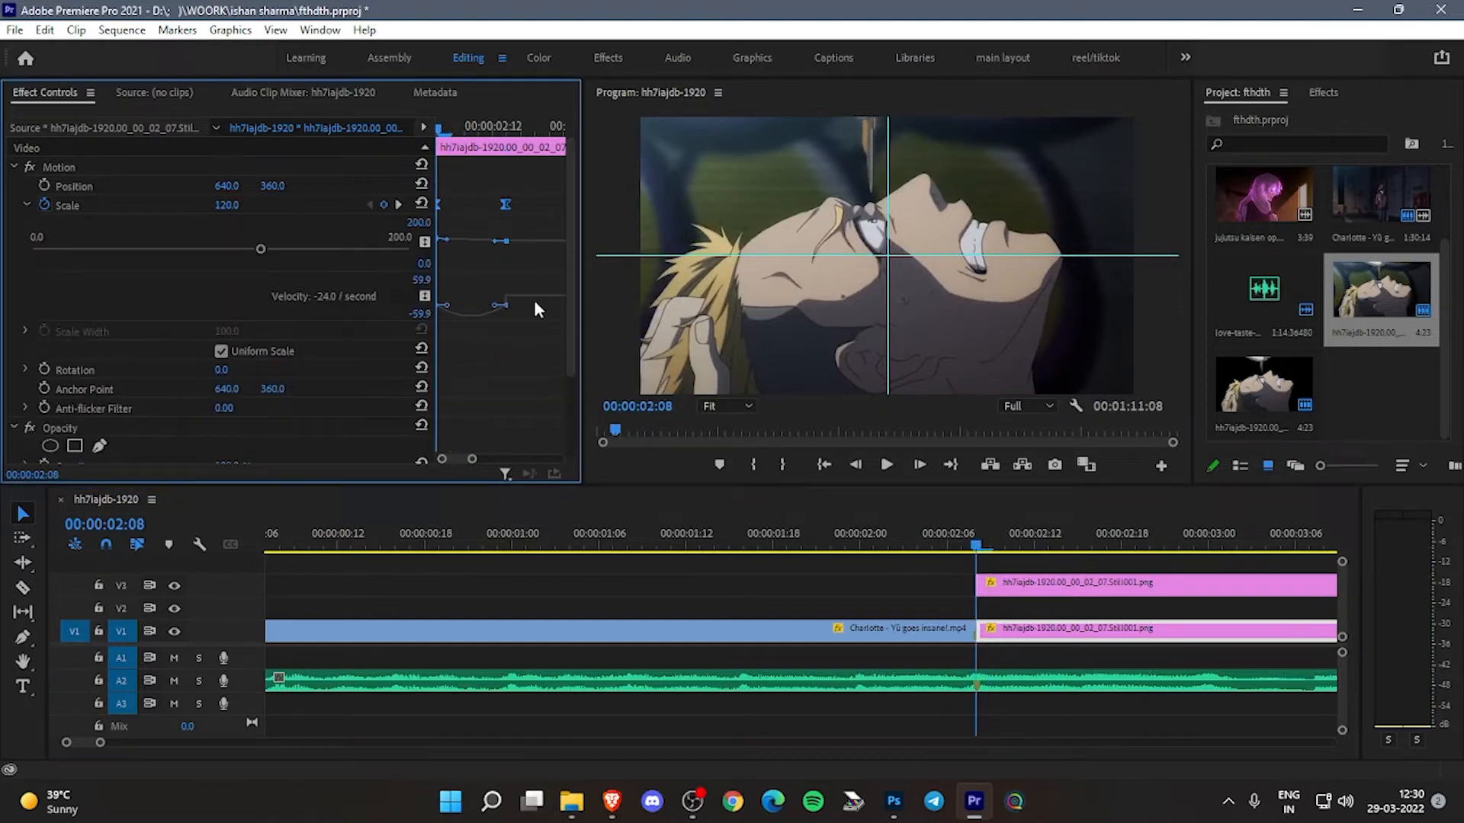
left_click_drag(494, 248, 476, 238)
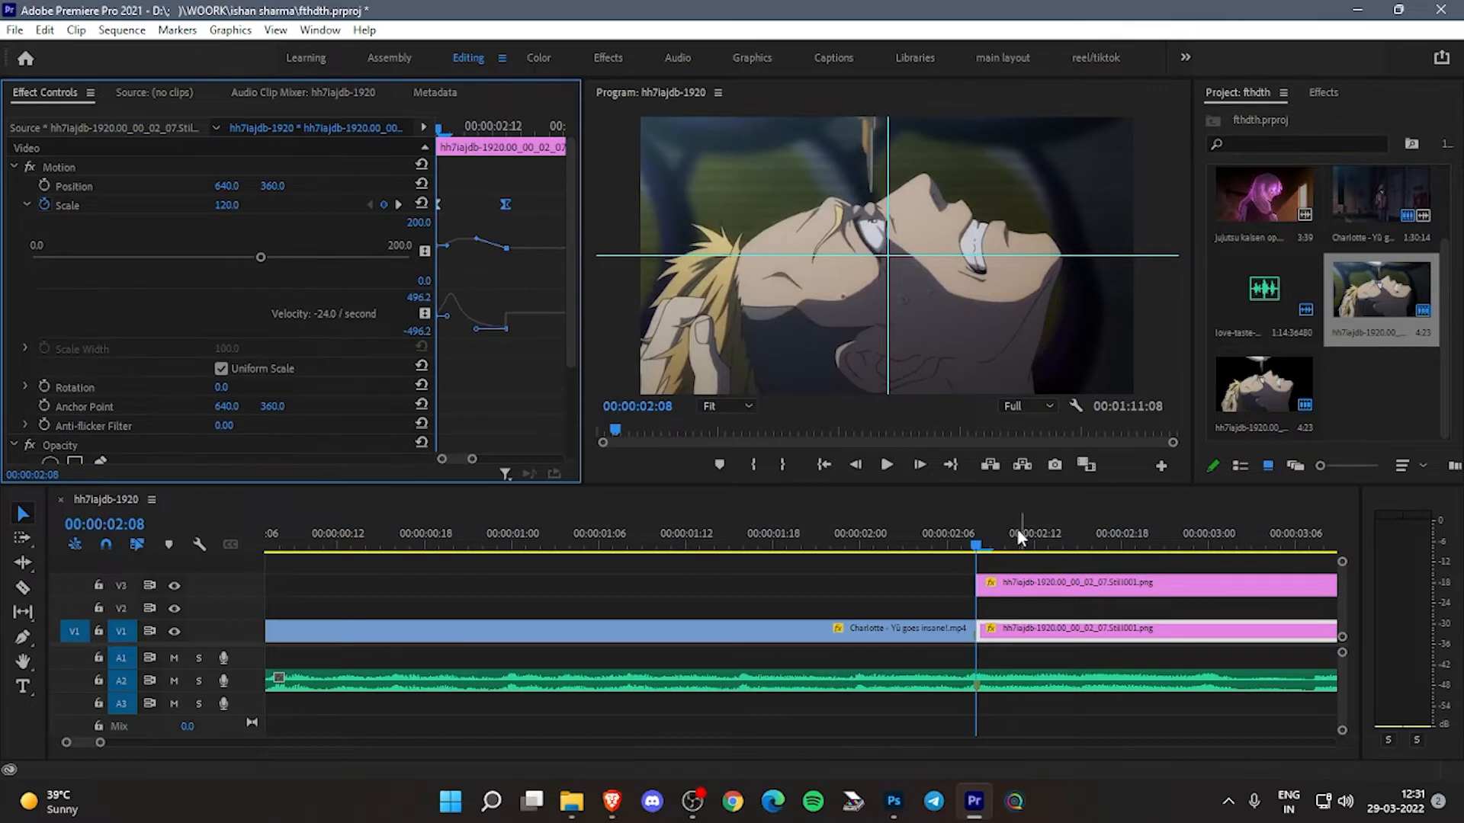
key("space")
left_click(972, 534)
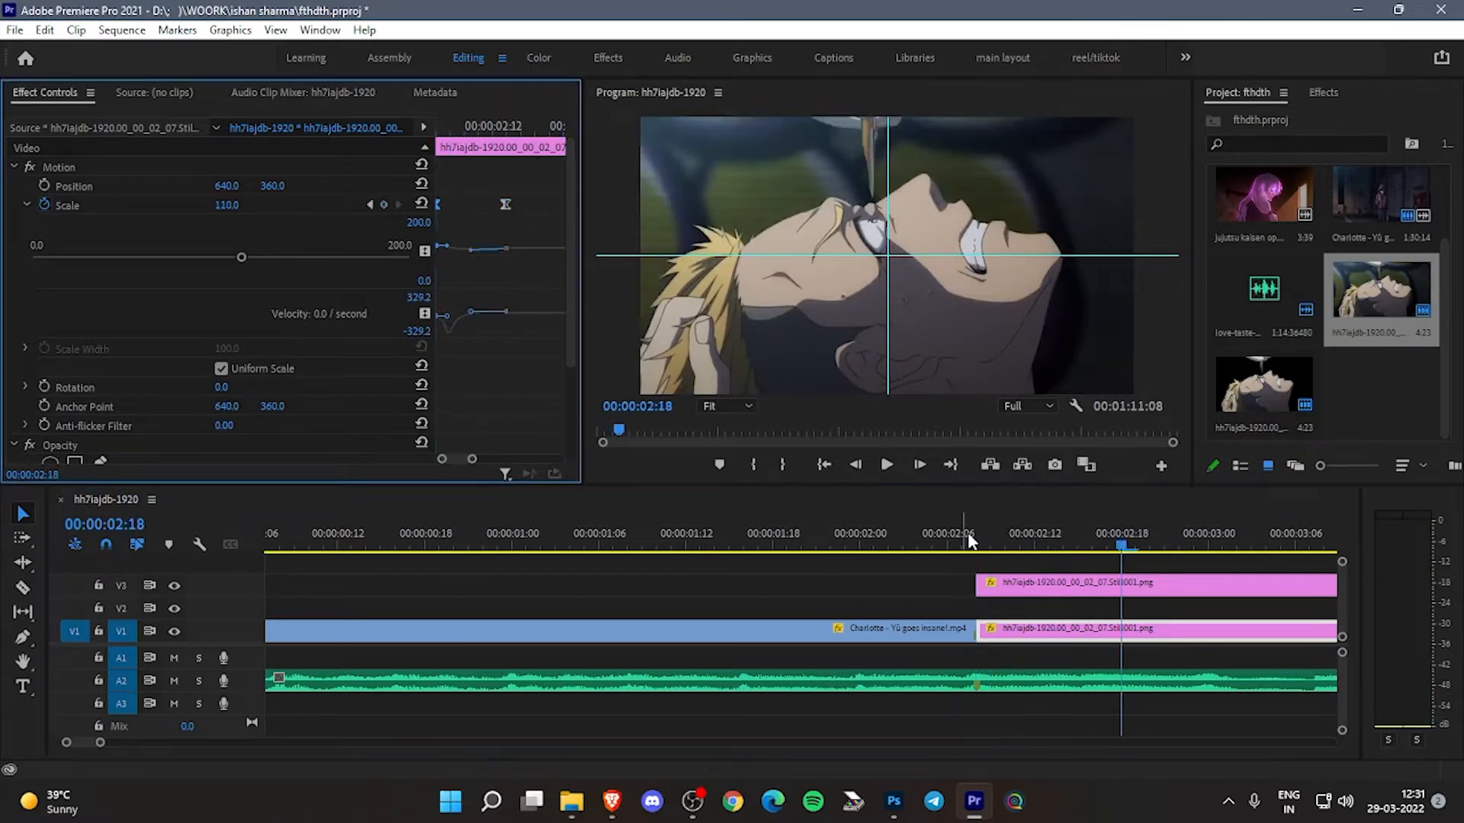
- Refine the V1 still's scale velocity curve by extending the end keyframe's handle closer to the start keyframe, previewing the motion
left_click(967, 533)
key("space")
key("space")
left_click(967, 534)
left_click_drag(969, 537, 1005, 533)
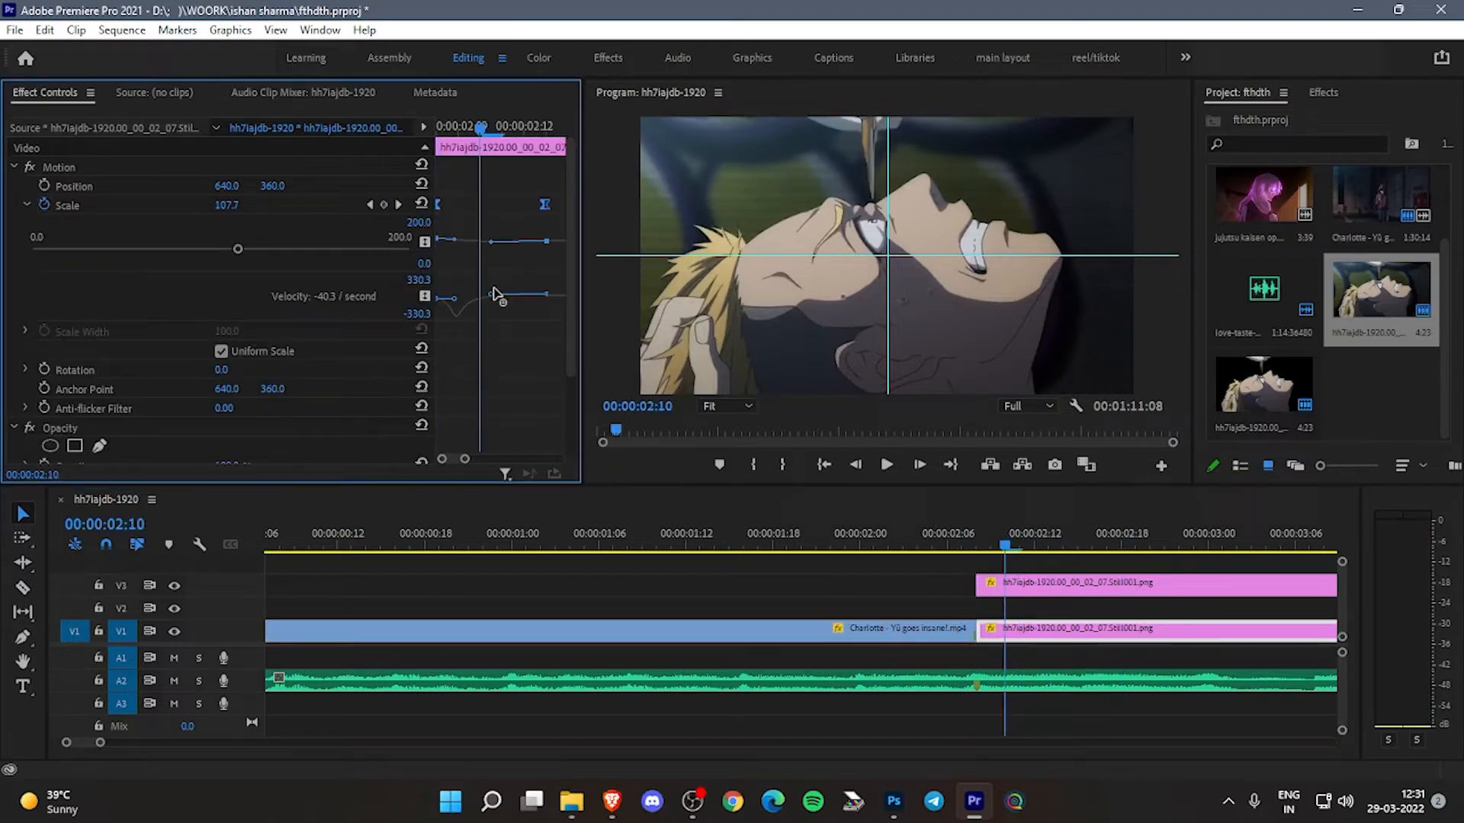
left_click_drag(491, 301, 468, 300)
left_click(963, 538)
key("space")
- Open the V3 cutout's scale value for editing at 00:00:02:13 and play back the transition
left_click(1060, 581)
left_click(232, 204)
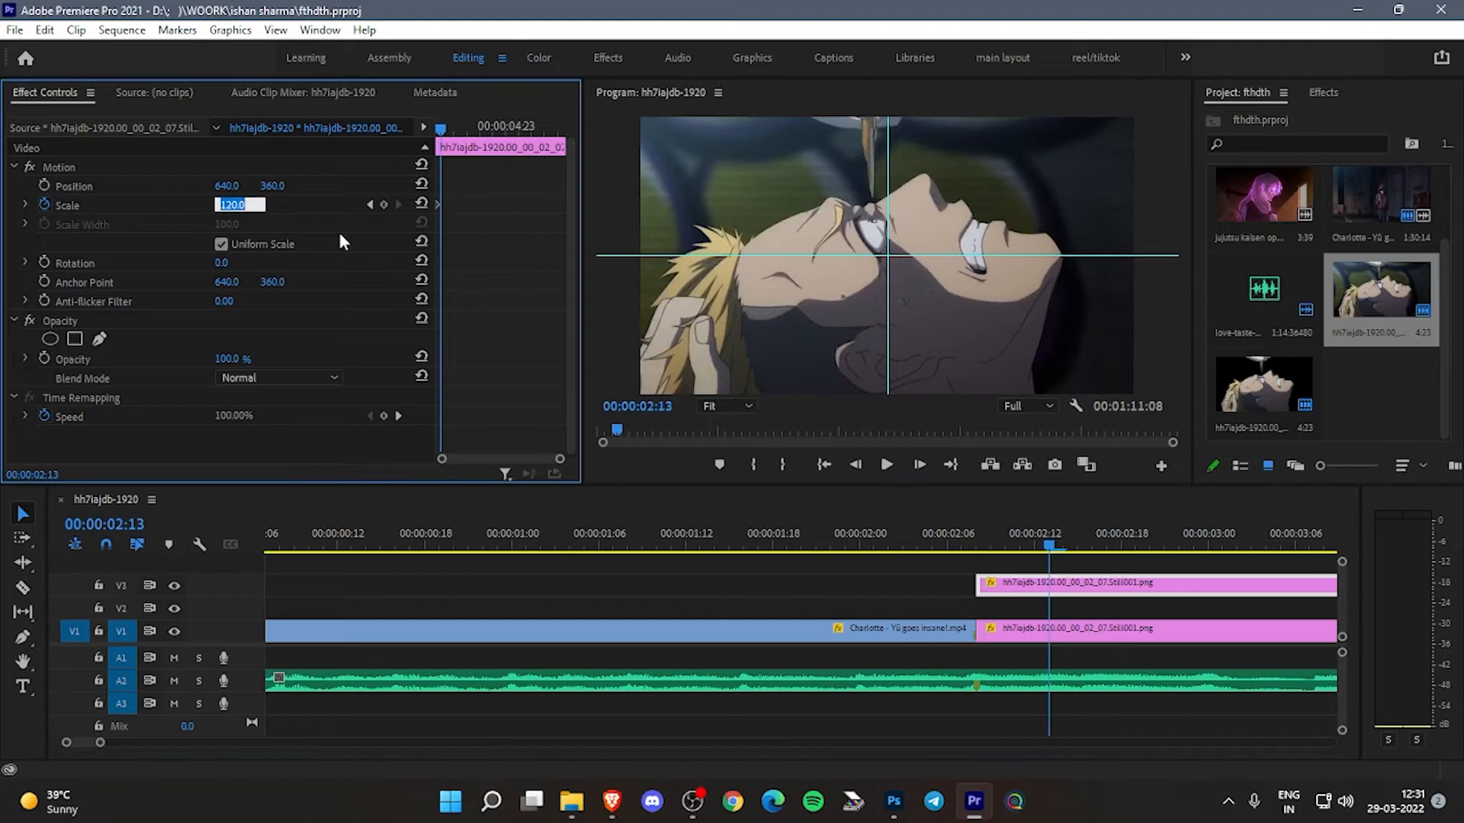
left_click(963, 538)
key("space")
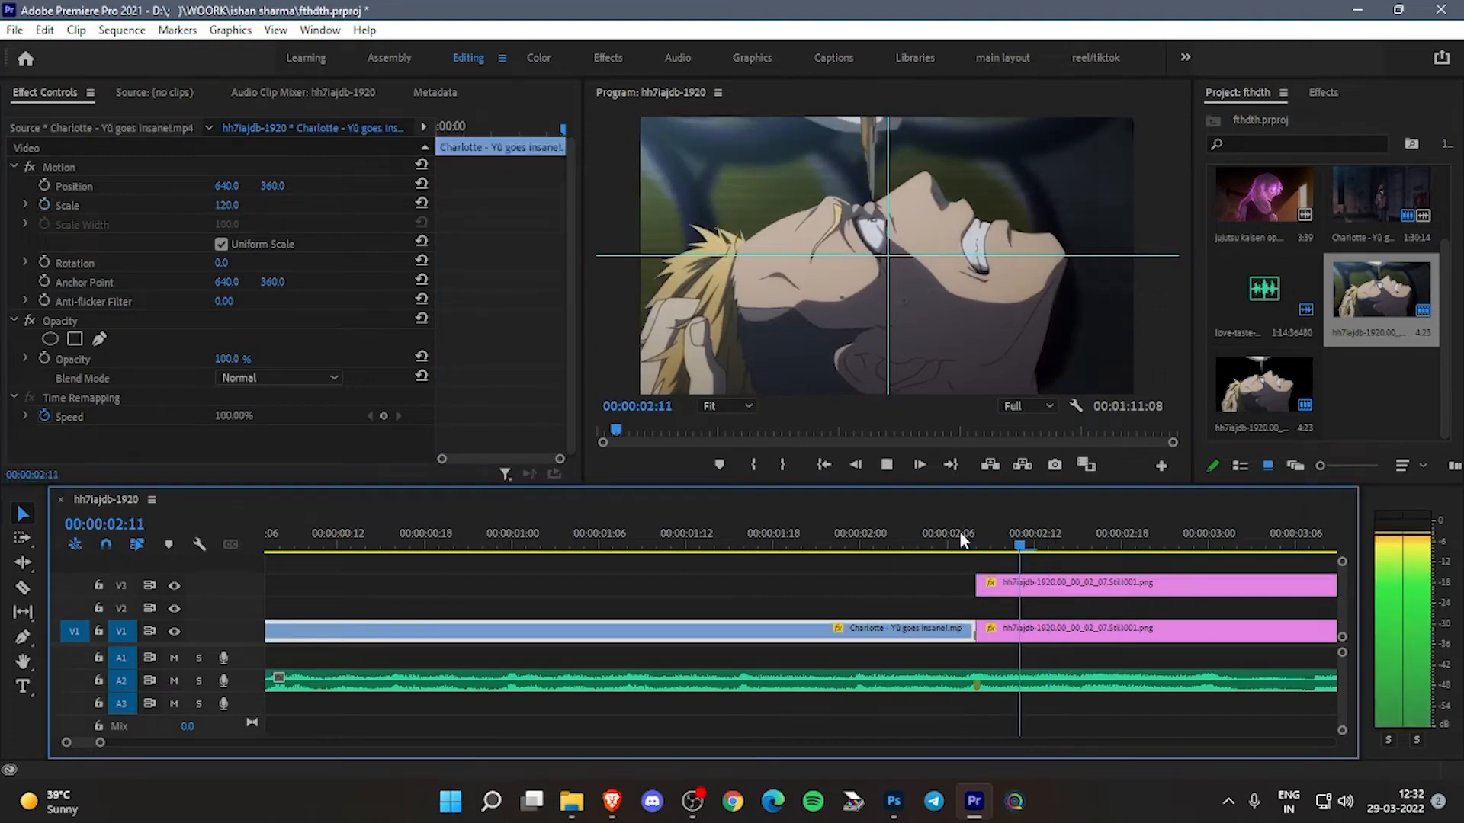
- Search the effects for "mos" and apply the Mosaic video effect to the V1 still after playing back the transition
left_click_drag(962, 536, 1242, 595)
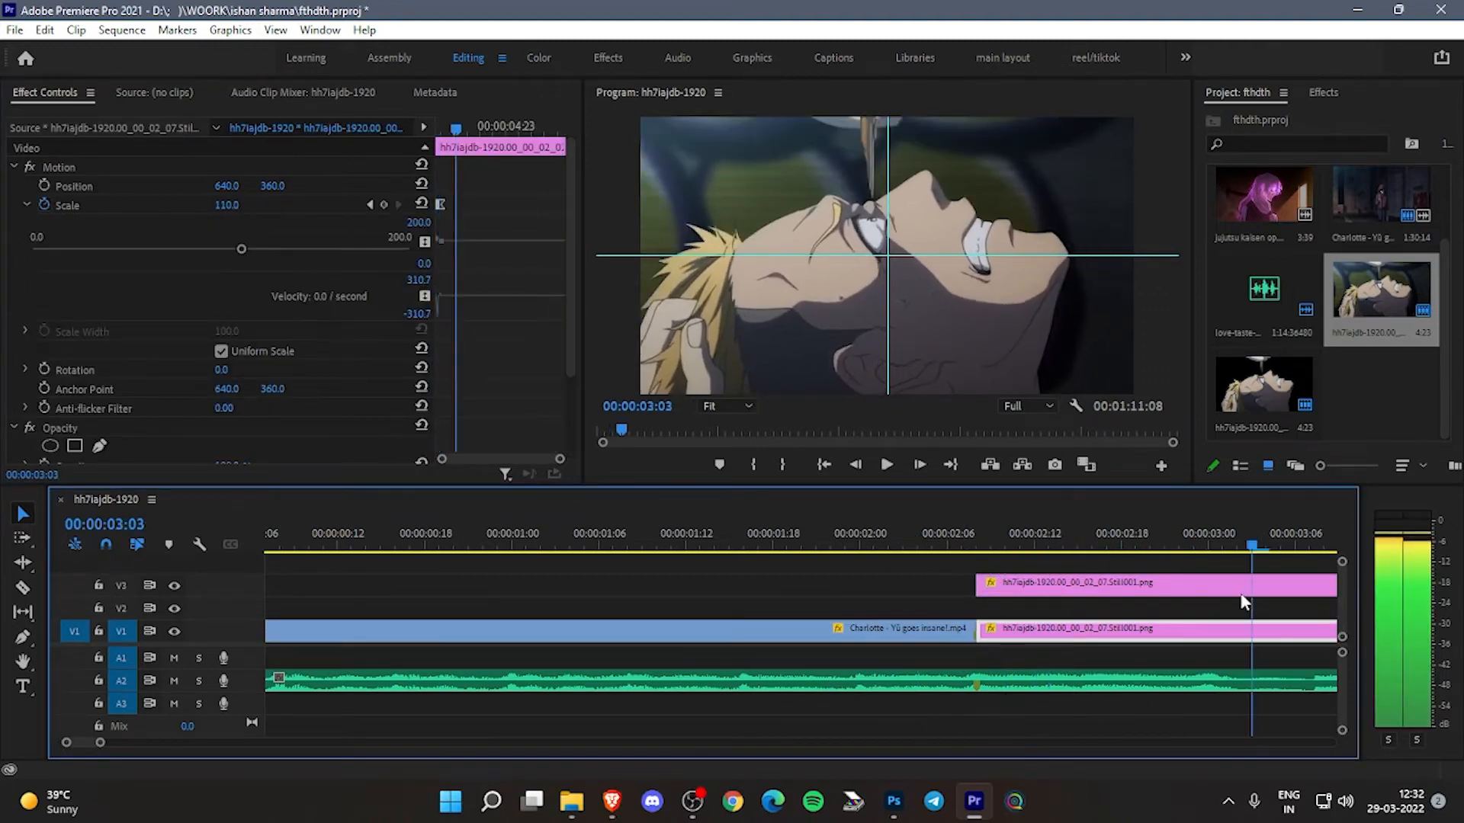
key("Up")
left_click(1324, 92)
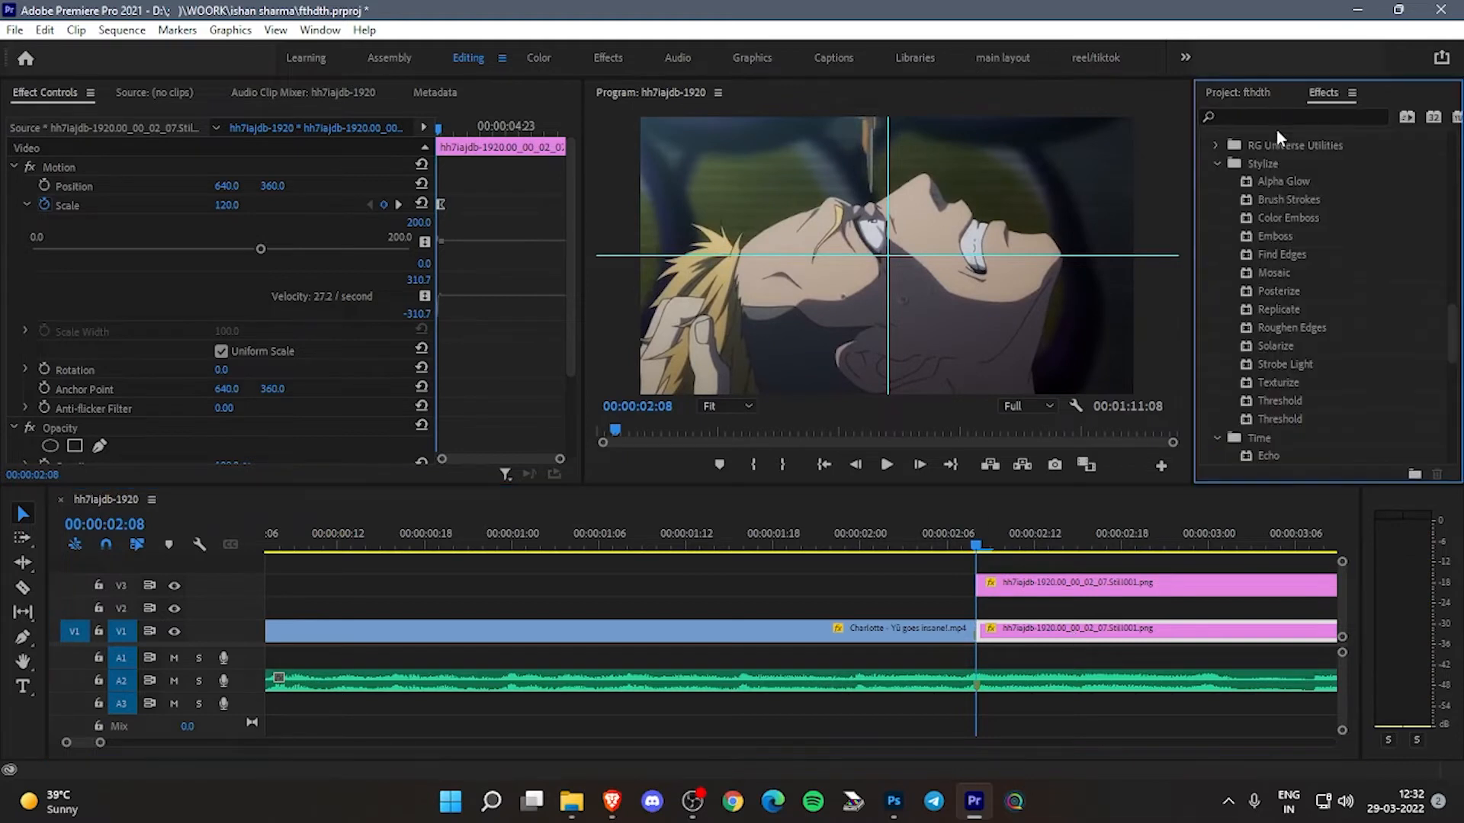
left_click(1269, 118)
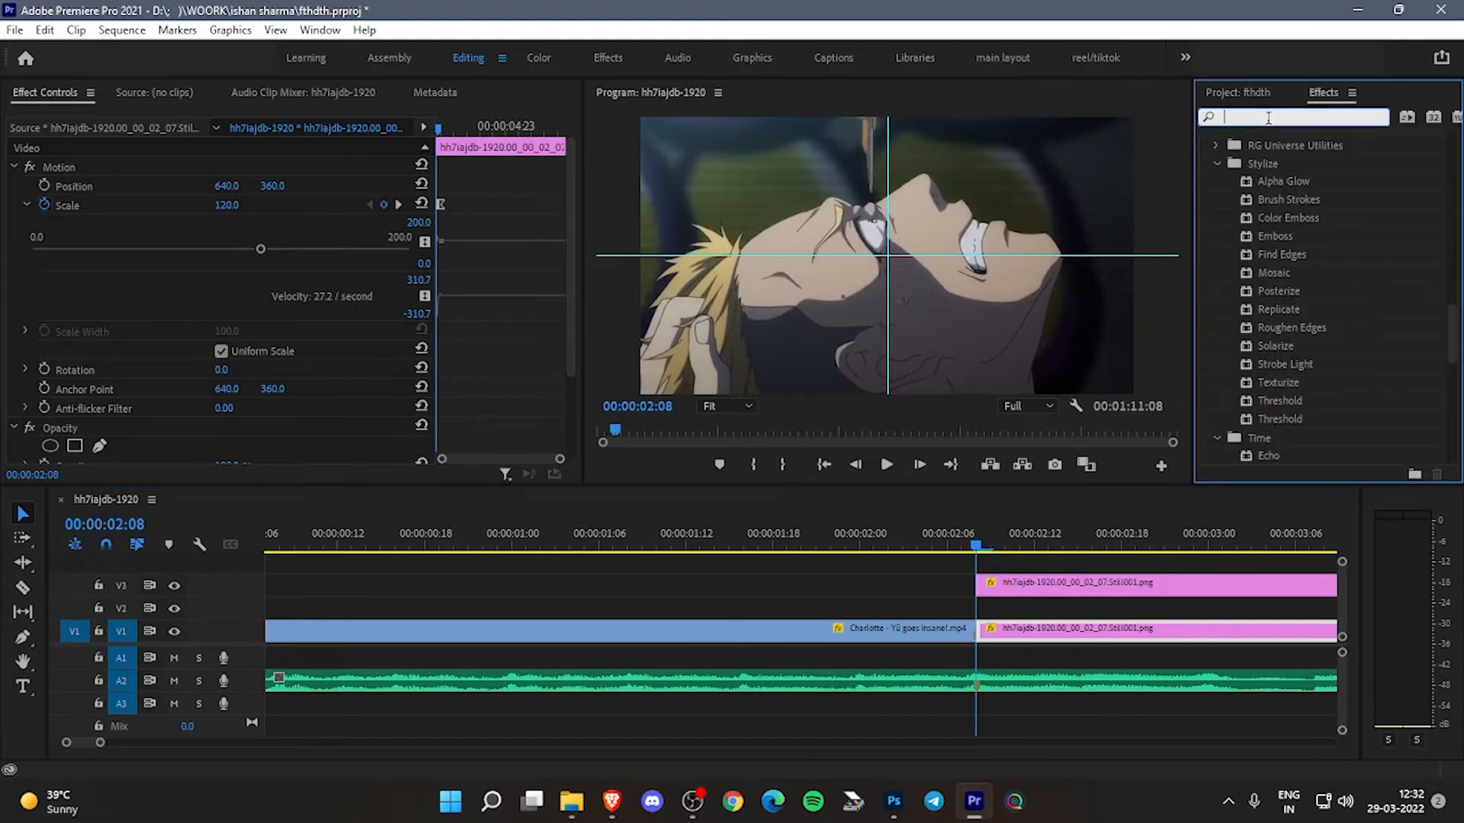
type("mos")
left_click_drag(1279, 303, 1045, 639)
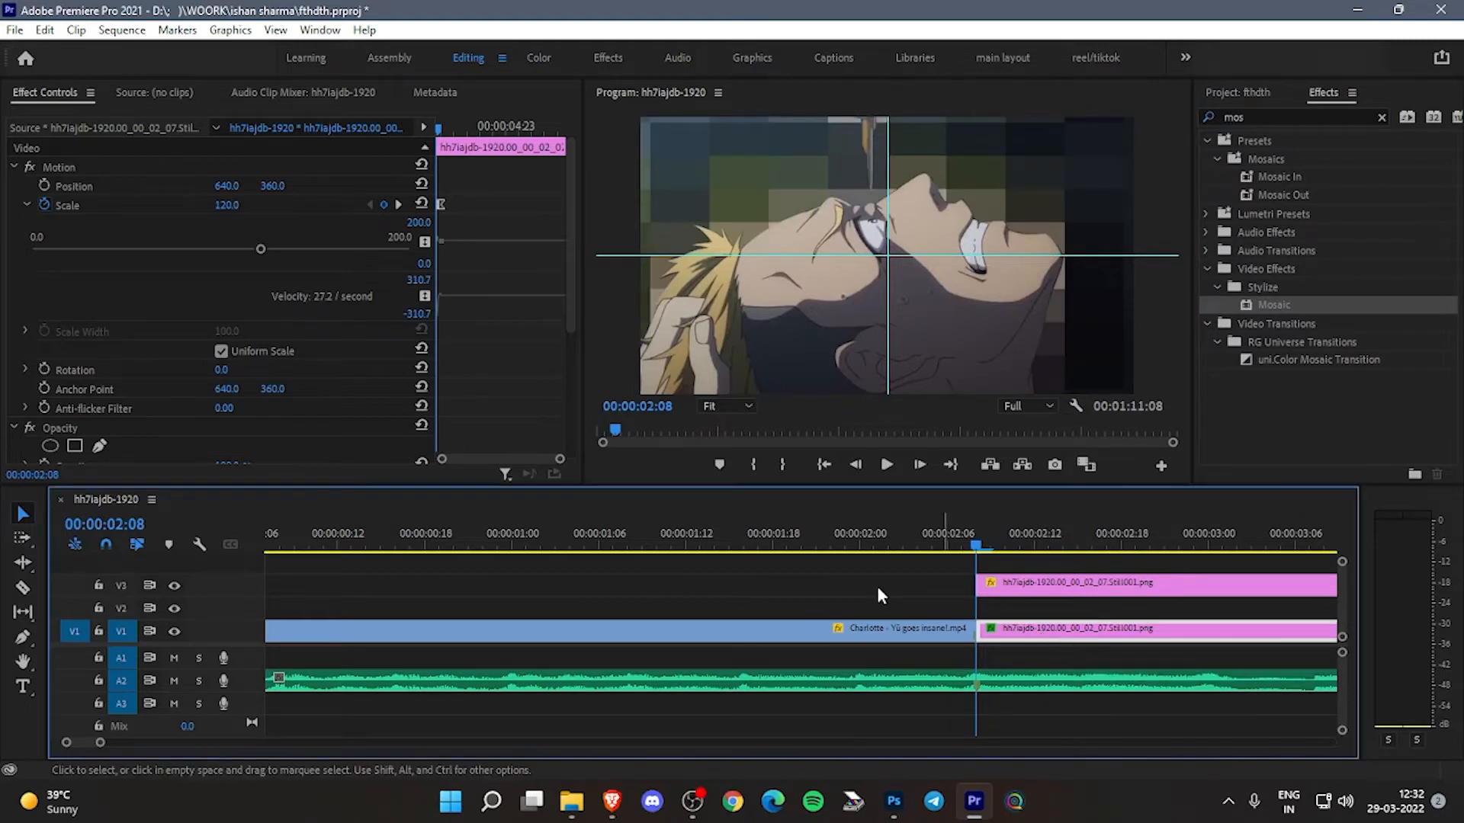
- Examine the Mosaic block keyframes on the V1 still and play back the transition to check the pixelated background
scroll(351, 385, "down", 3)
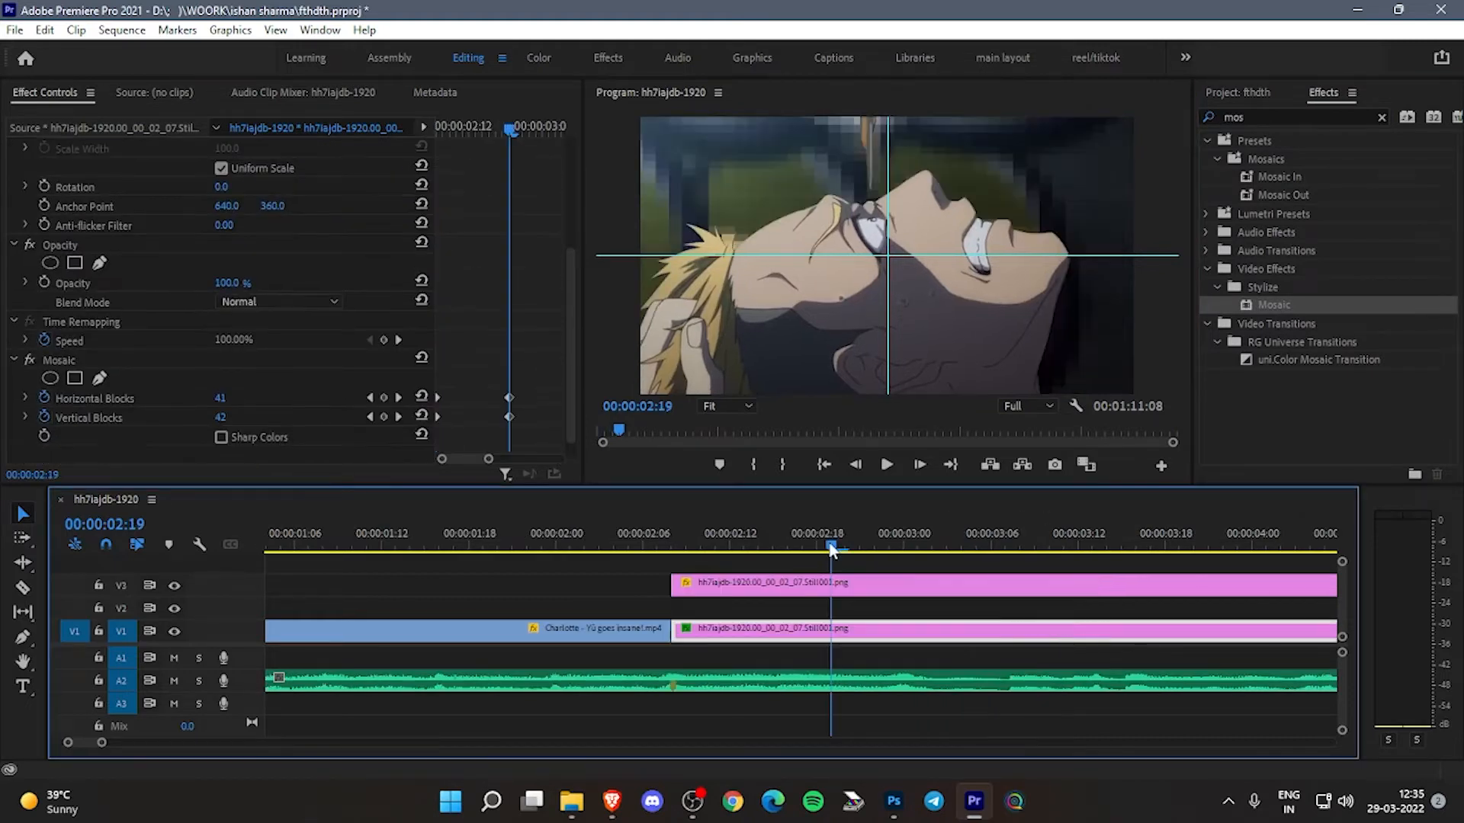
left_click_drag(817, 549, 452, 543)
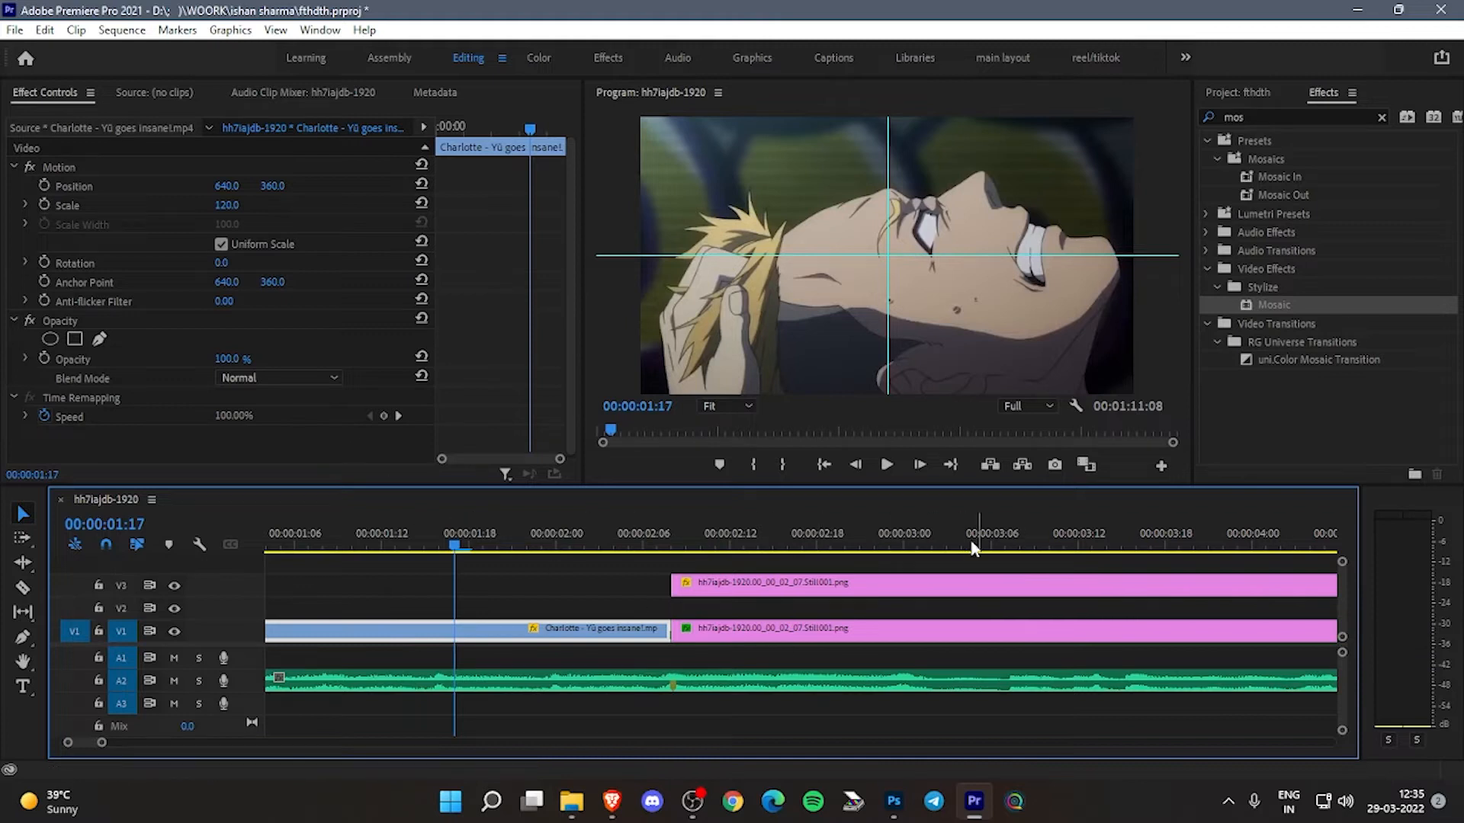
mouse_move(684, 539)
left_mouse_down()
mouse_move(722, 553)
mouse_move(672, 558)
left_mouse_up()
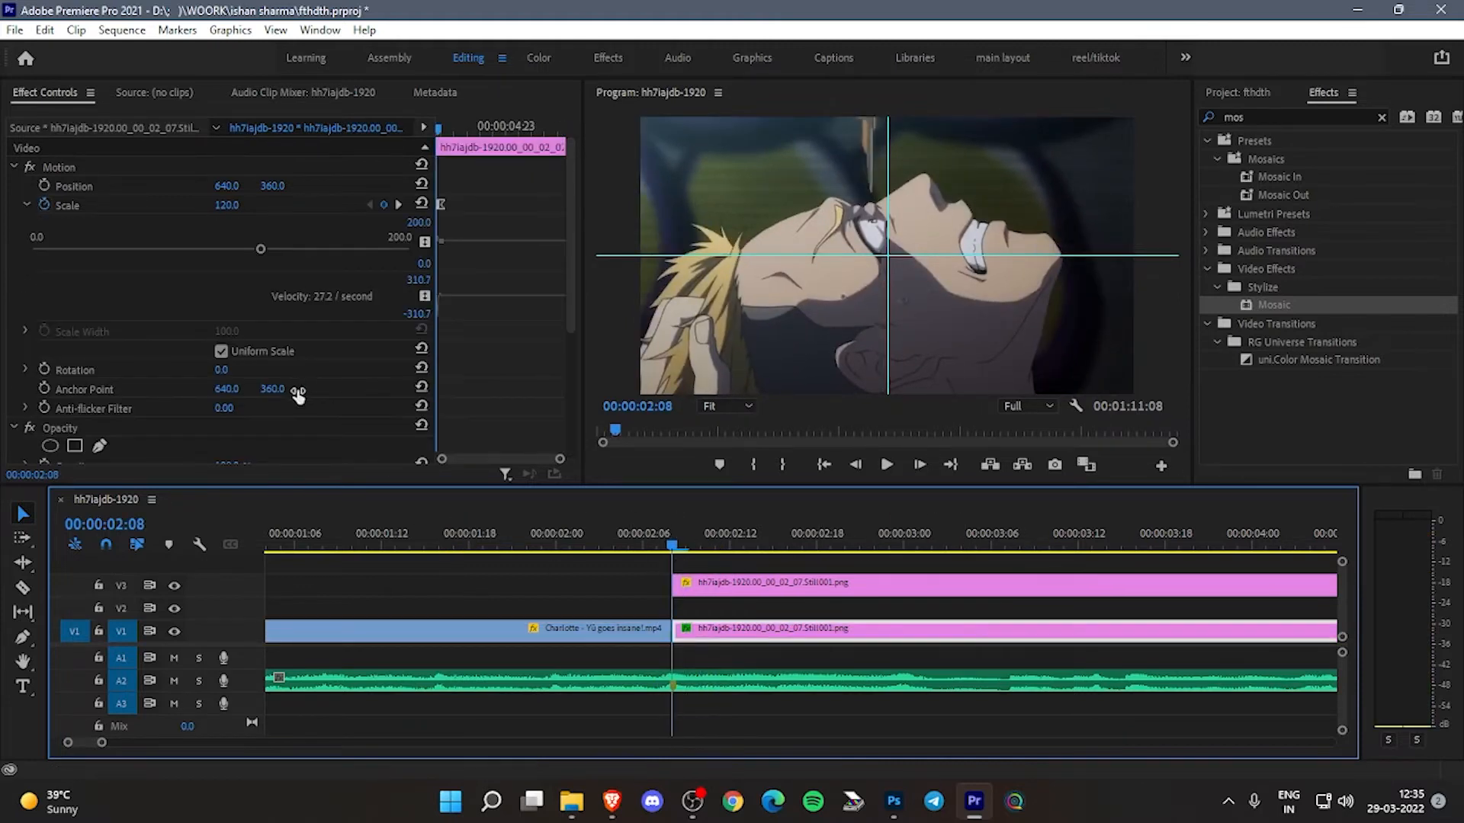
scroll(300, 391, "down", 3)
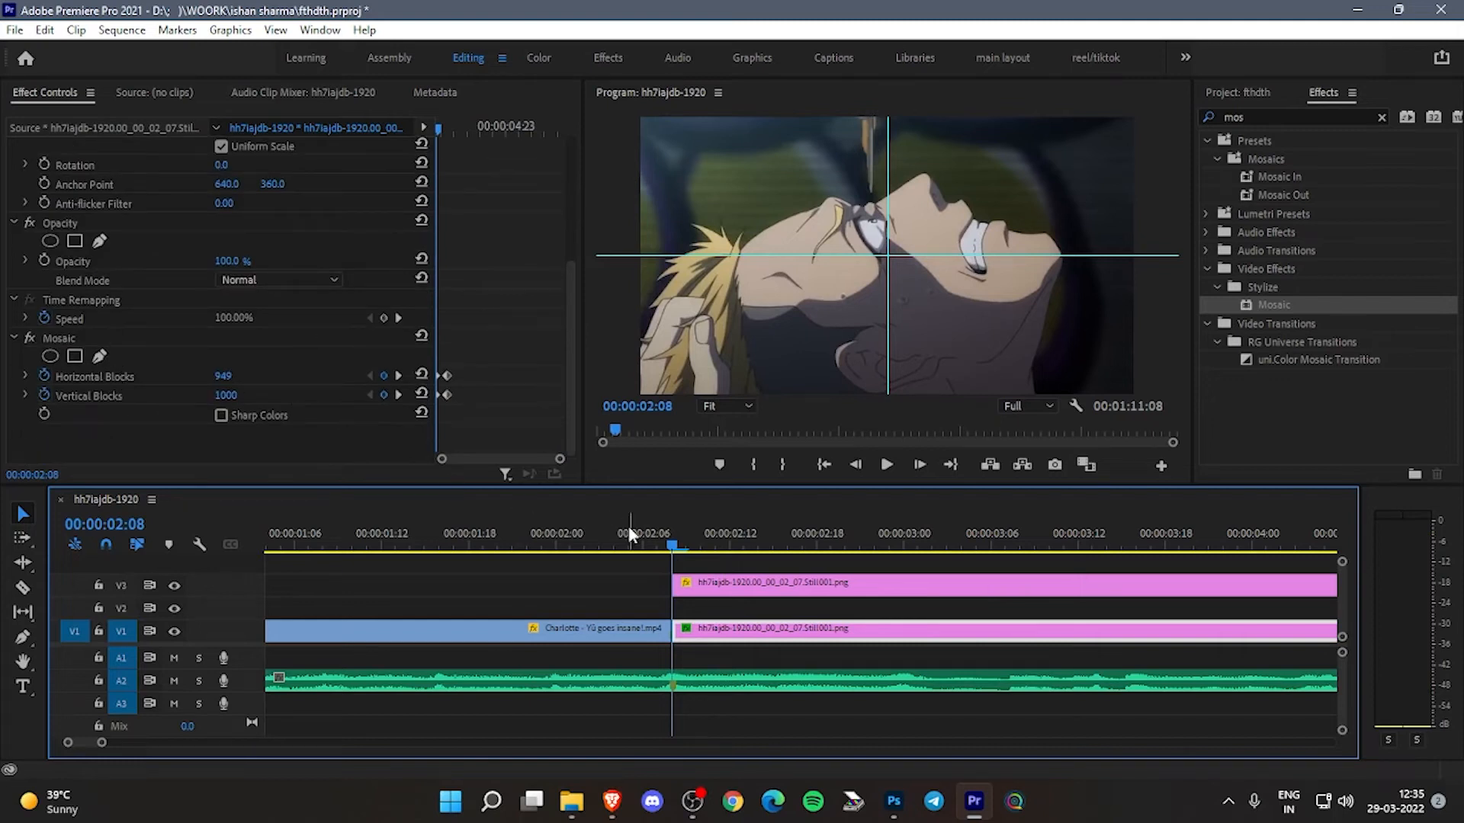
left_click(398, 395)
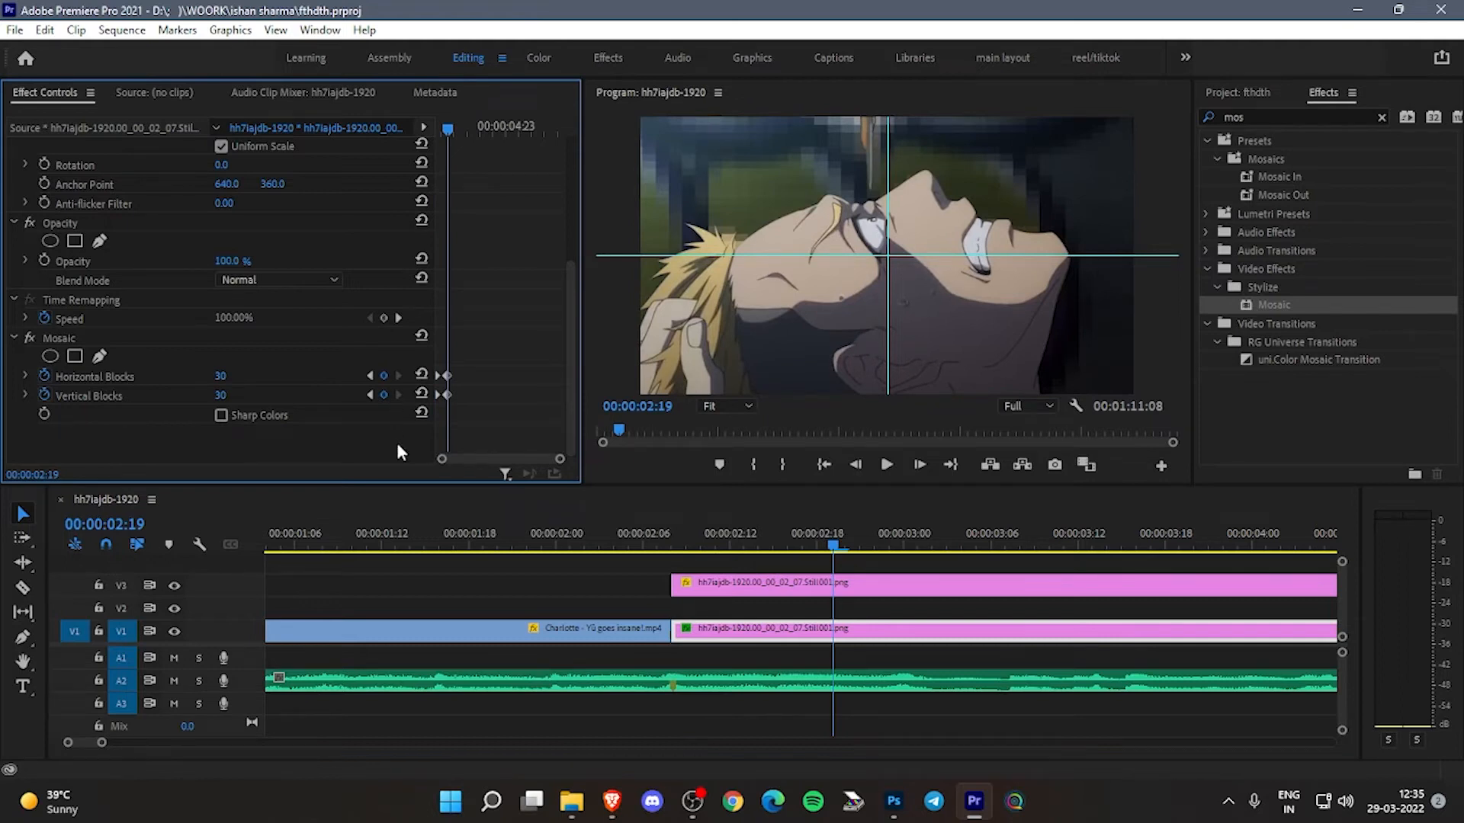
left_click(367, 394)
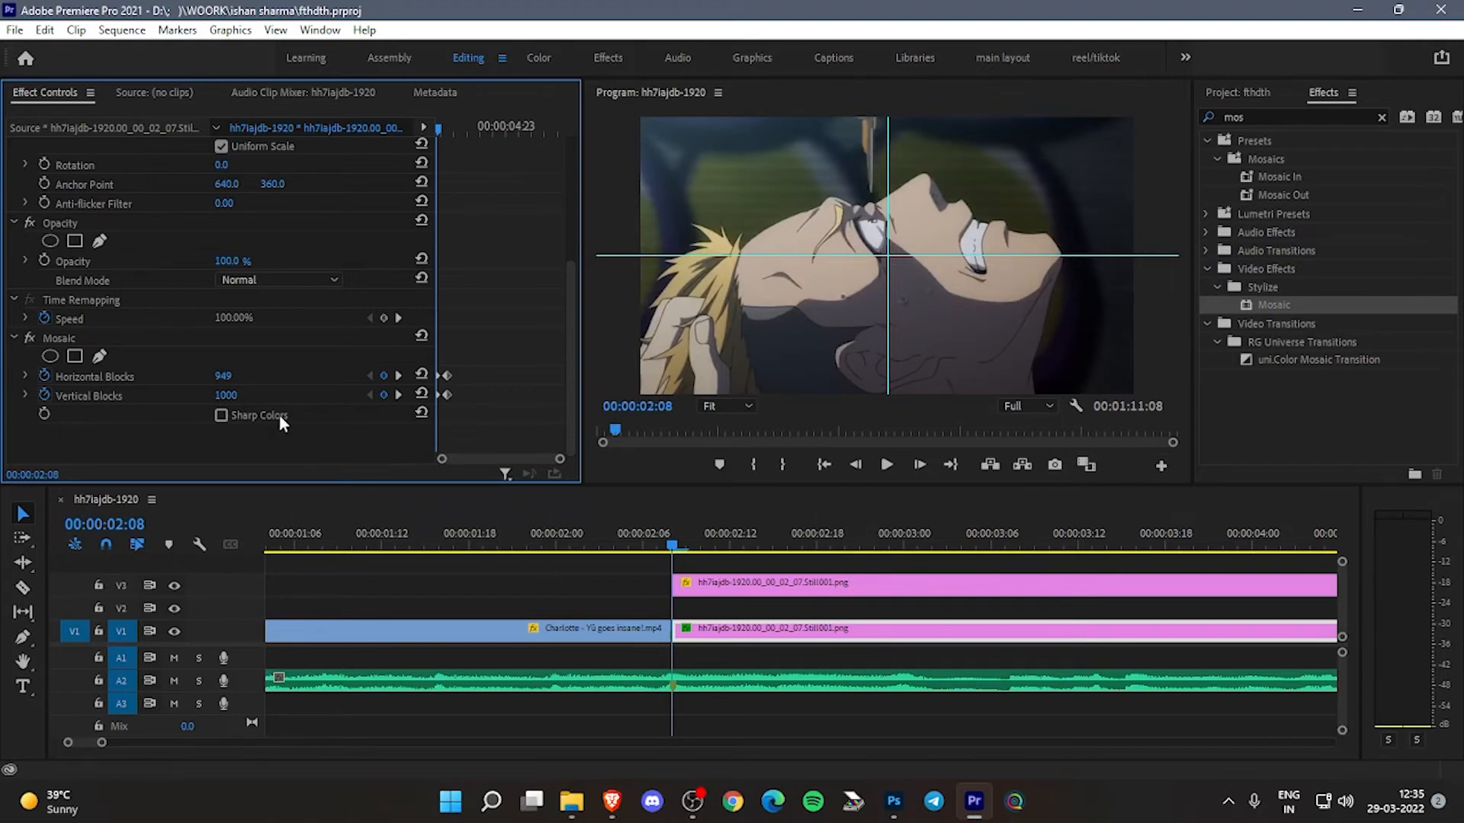
left_click(562, 540)
key("space")
key("space")
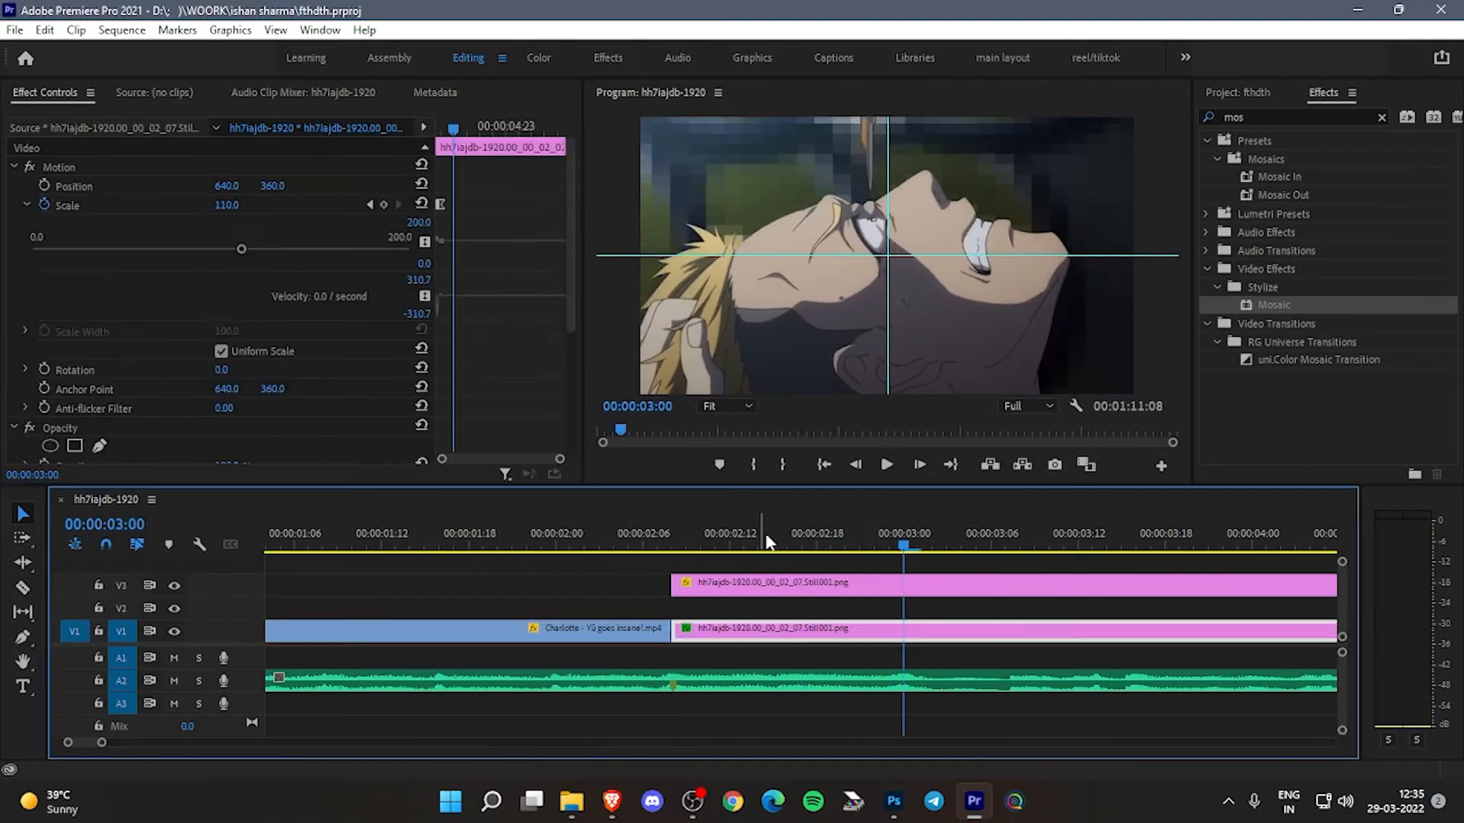
- Turn on rotation keyframing for the V3 cutout at its first scale keyframe, 00:00:02:08
left_click(753, 582)
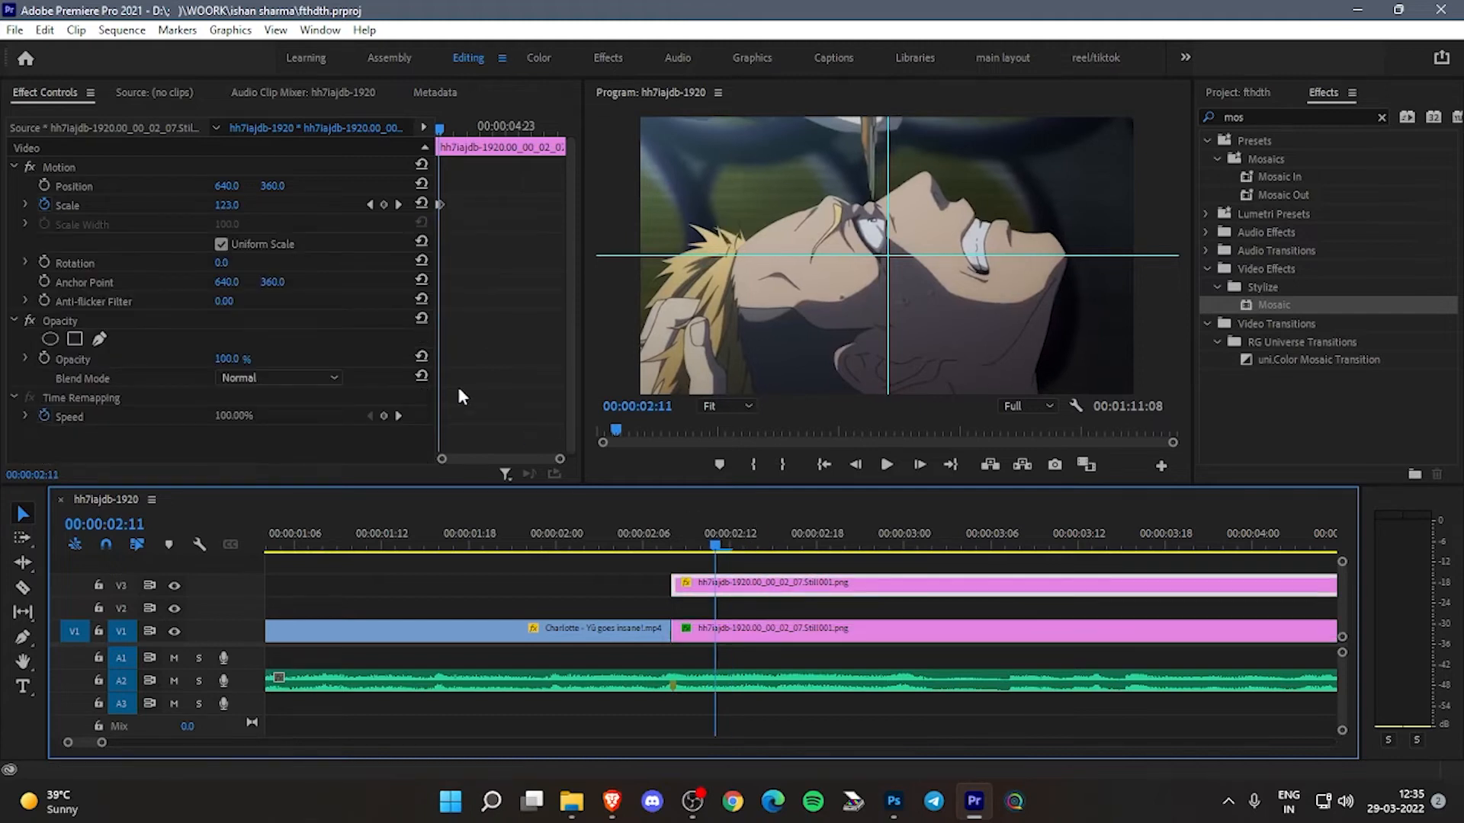
left_click(370, 205)
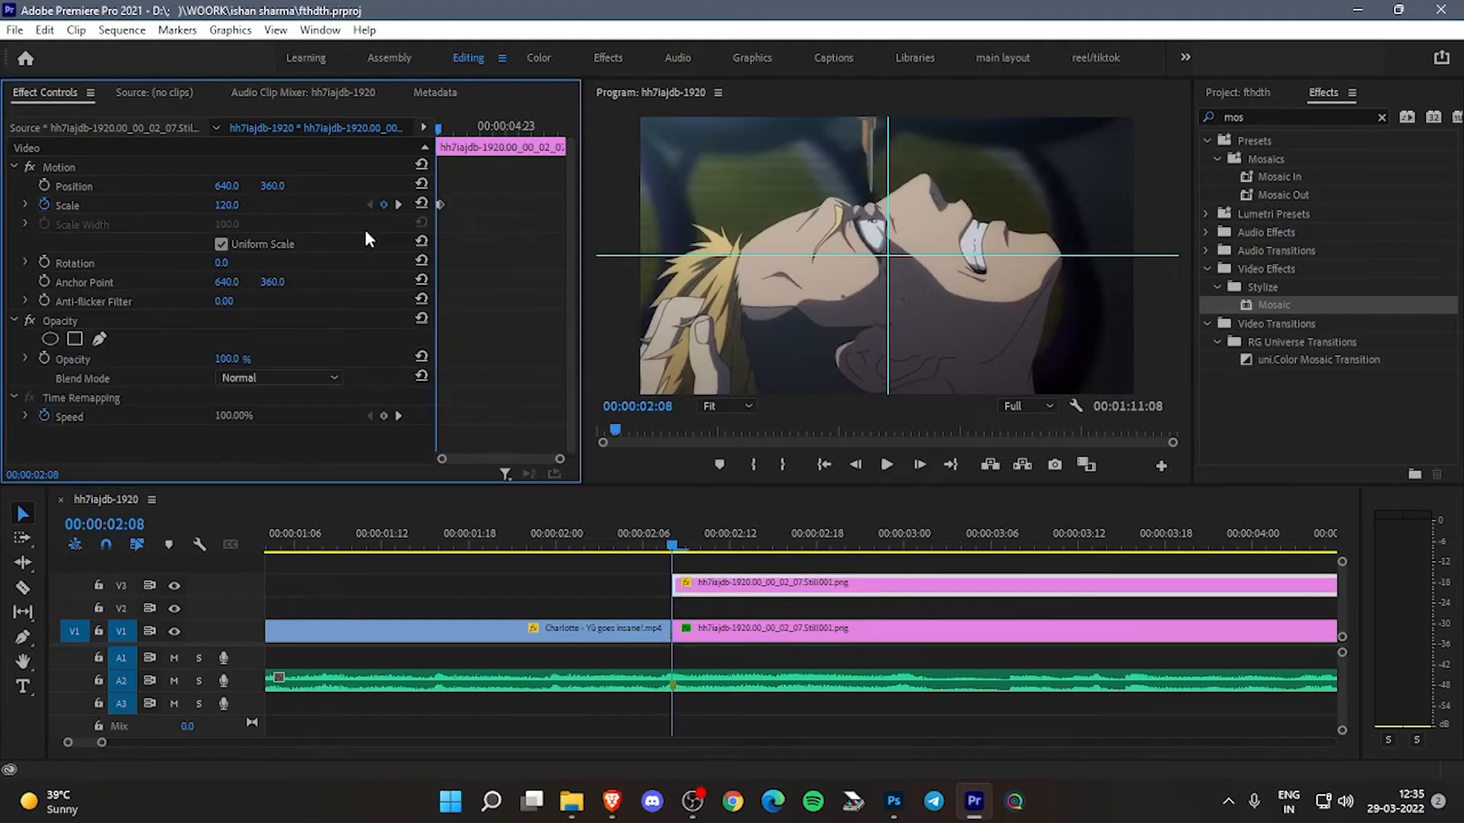
left_click(44, 262)
- Start rotation keyframing on the V1 still at 00:00:02:08 and set its rotation to 3.0° at the end scale keyframe, 00:00:02:13
left_click(746, 631)
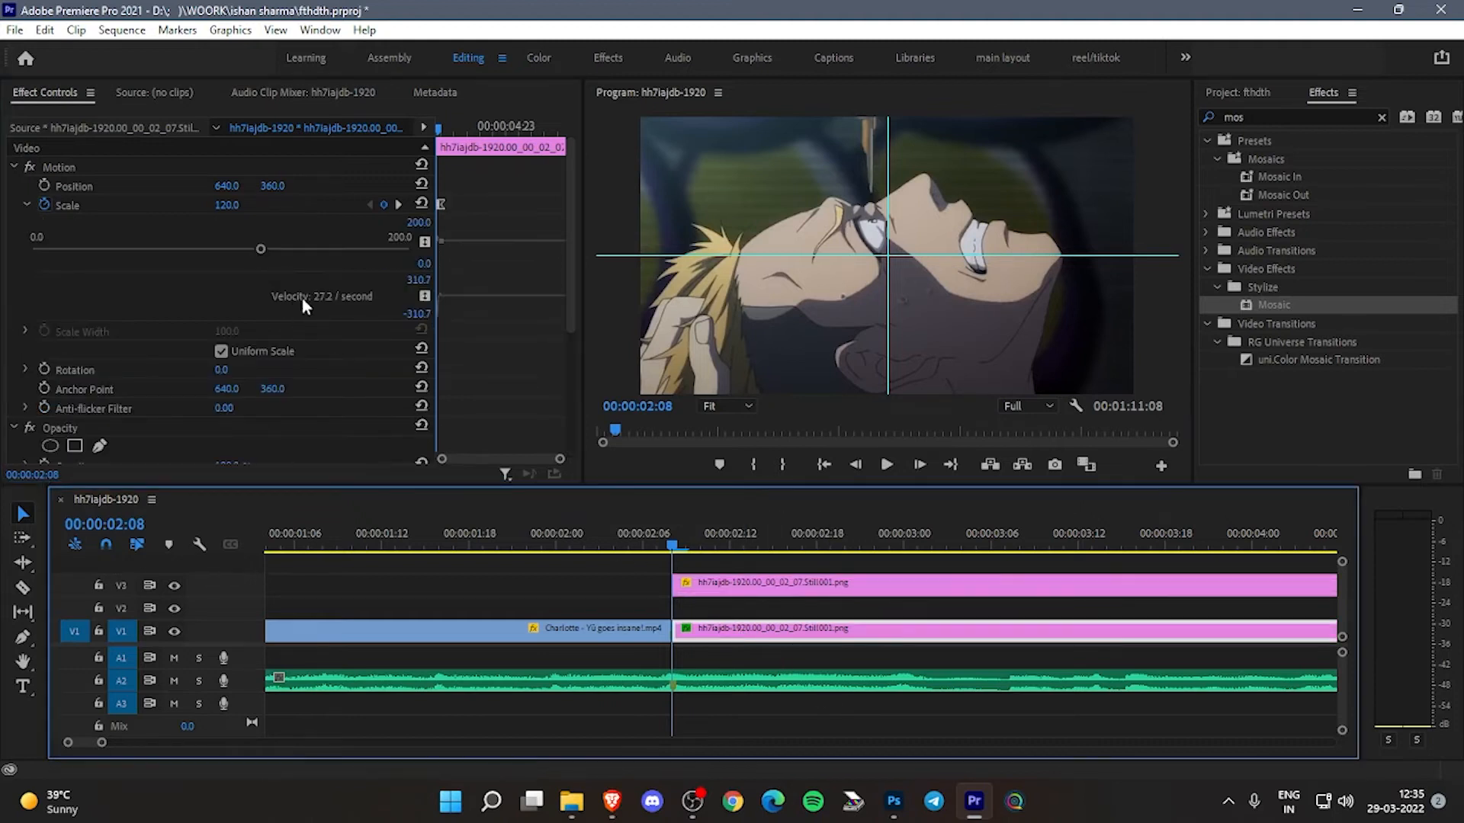
scroll(399, 203, "up", 2)
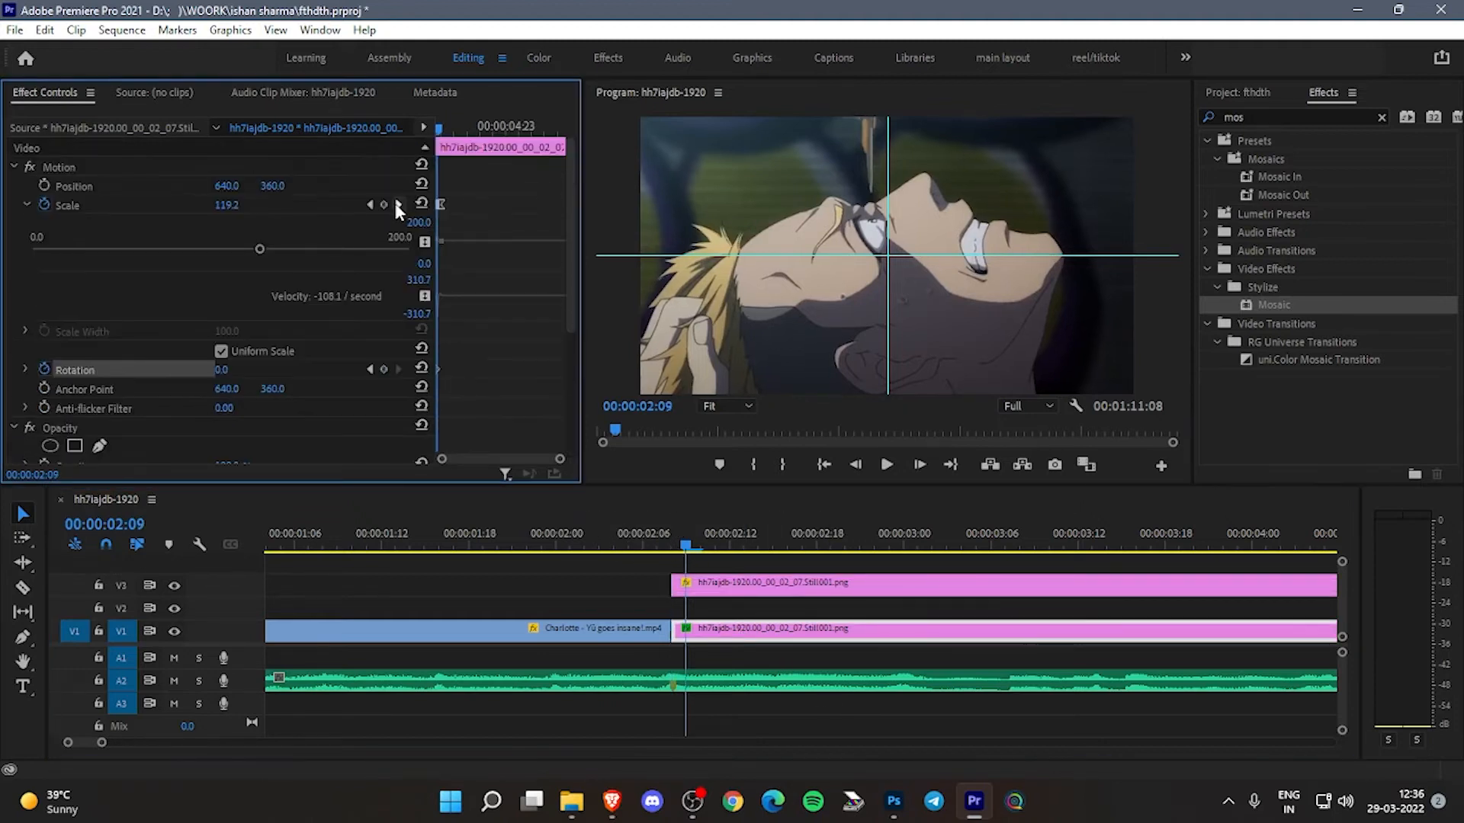
left_click(398, 205)
scroll(297, 326, "down", 2)
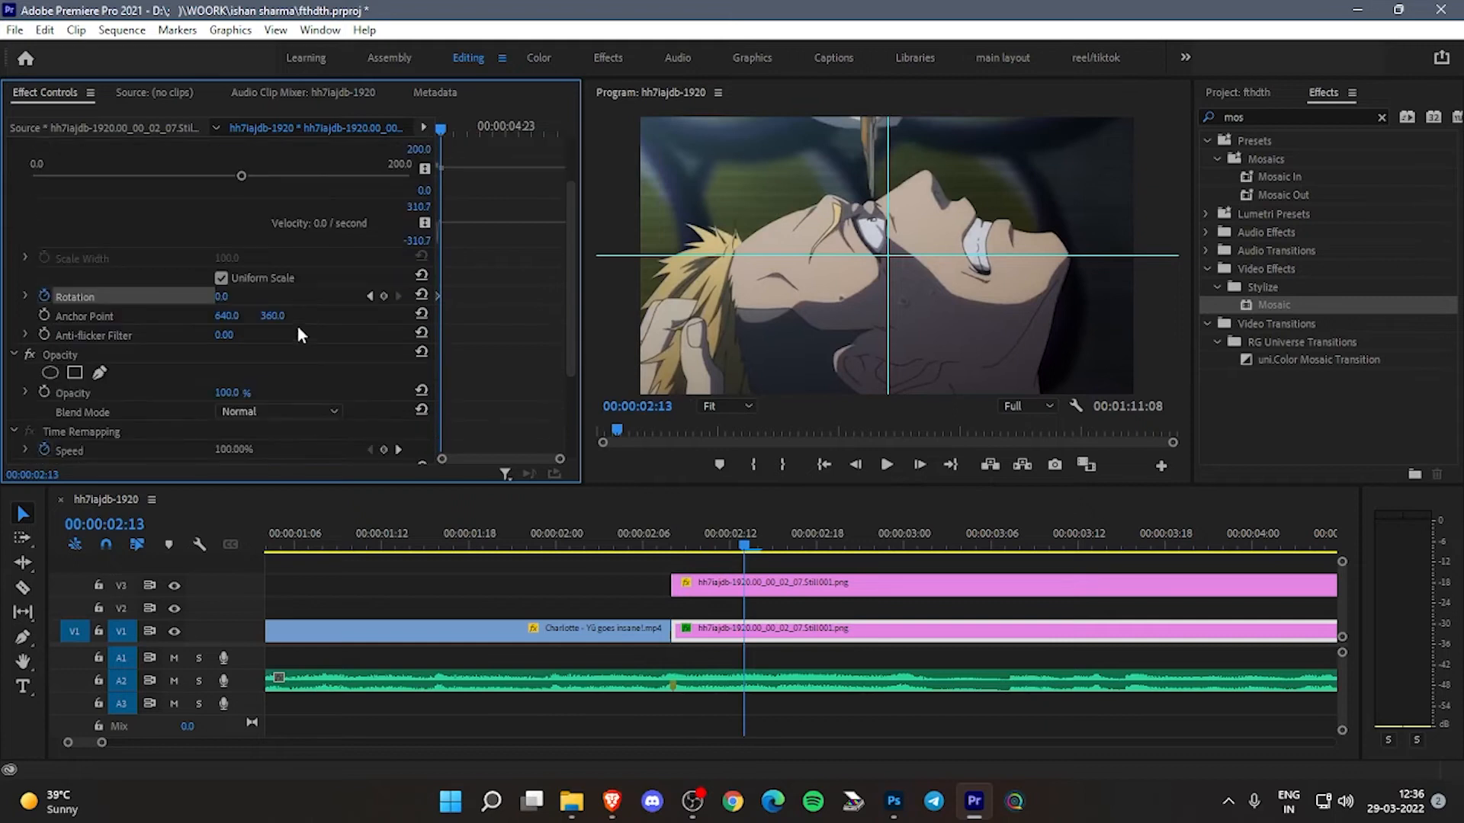
left_click(221, 296)
type("5")
key("Return")
left_click_drag(222, 297, 221, 296)
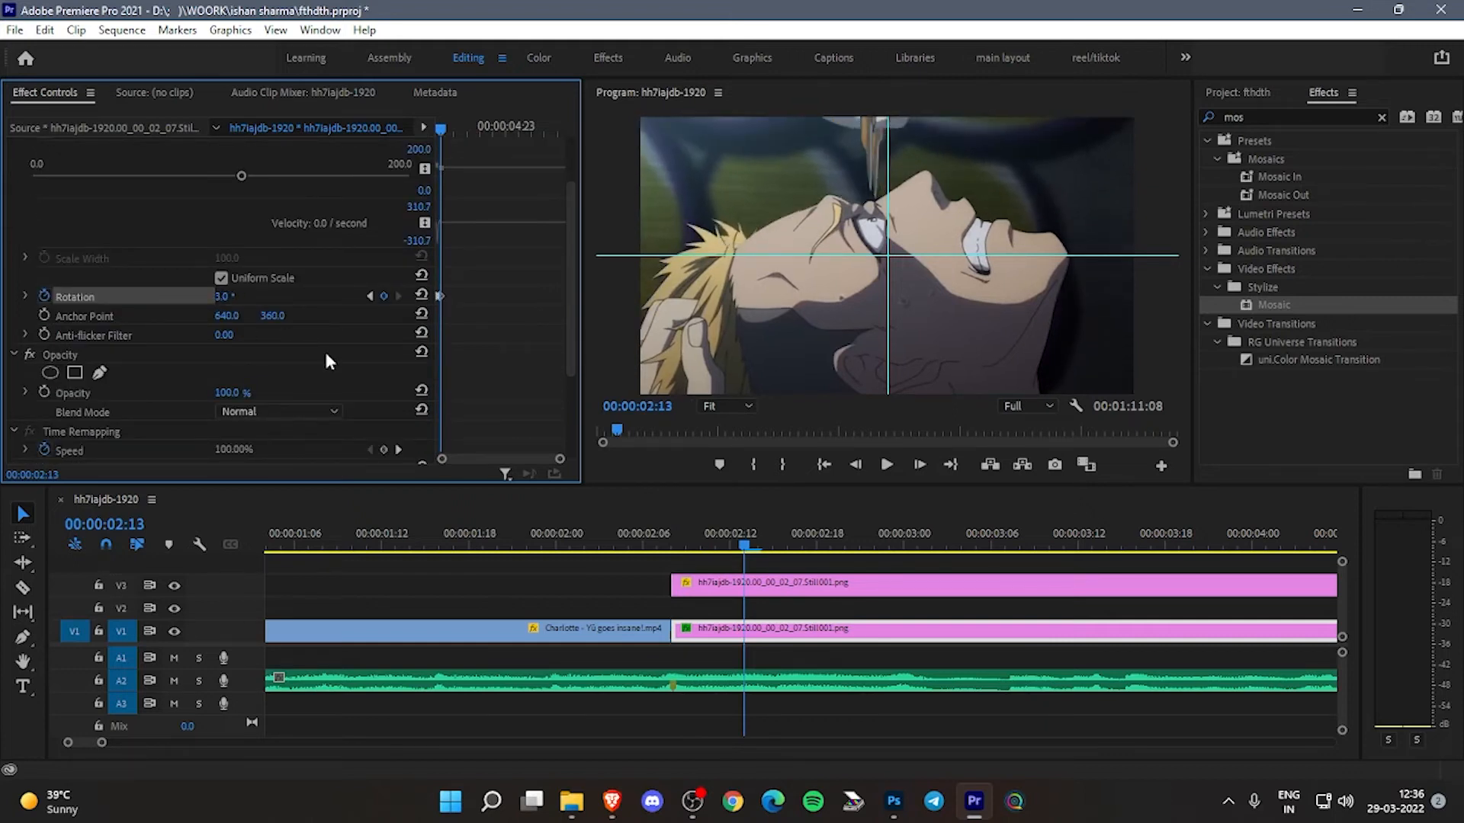
- Rotate the V3 cutout at 00:00:02:13 to match the still's turn and play back the transition
left_click(828, 584)
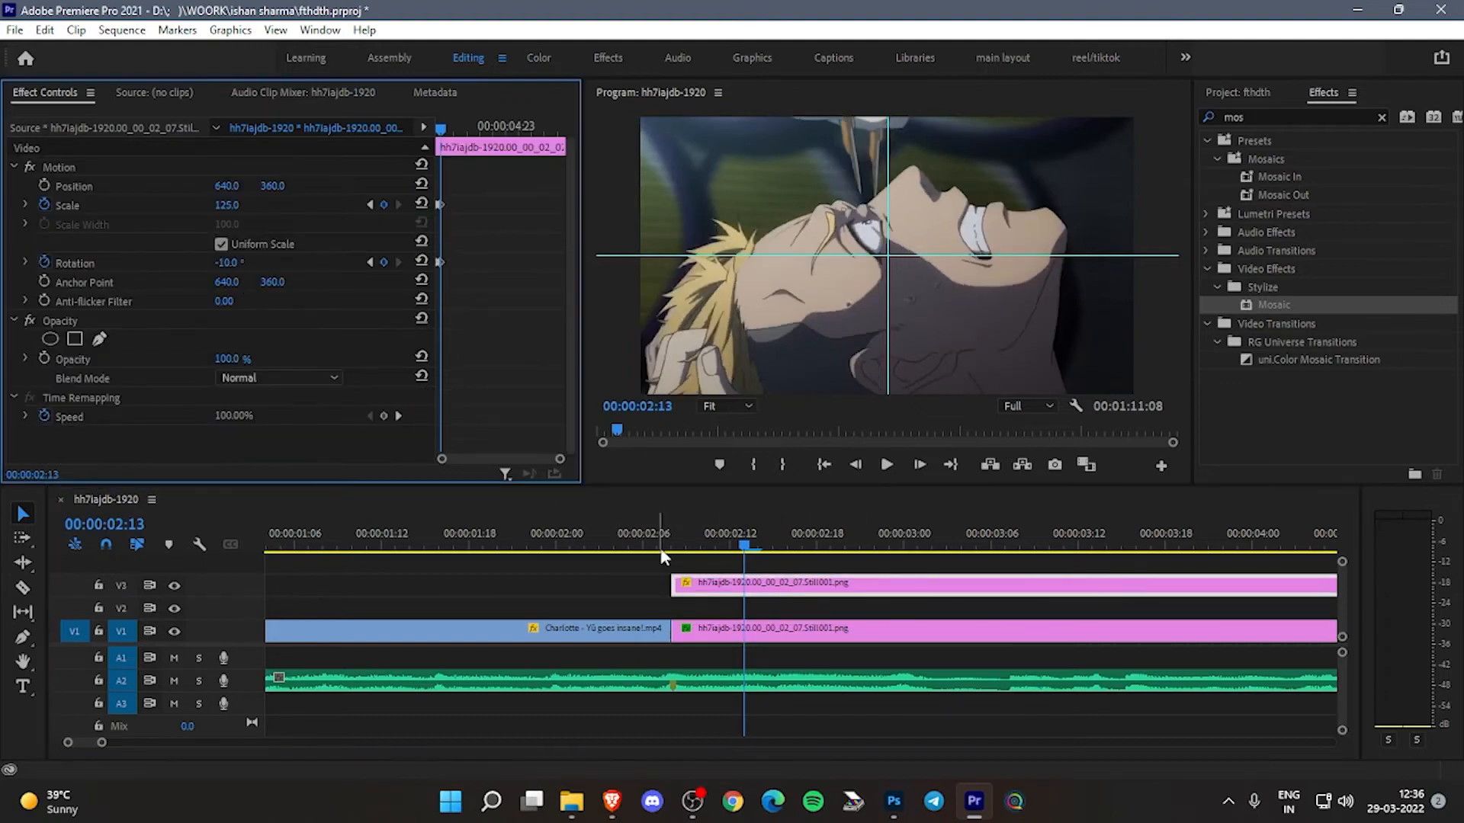
left_click(661, 550)
key("space")
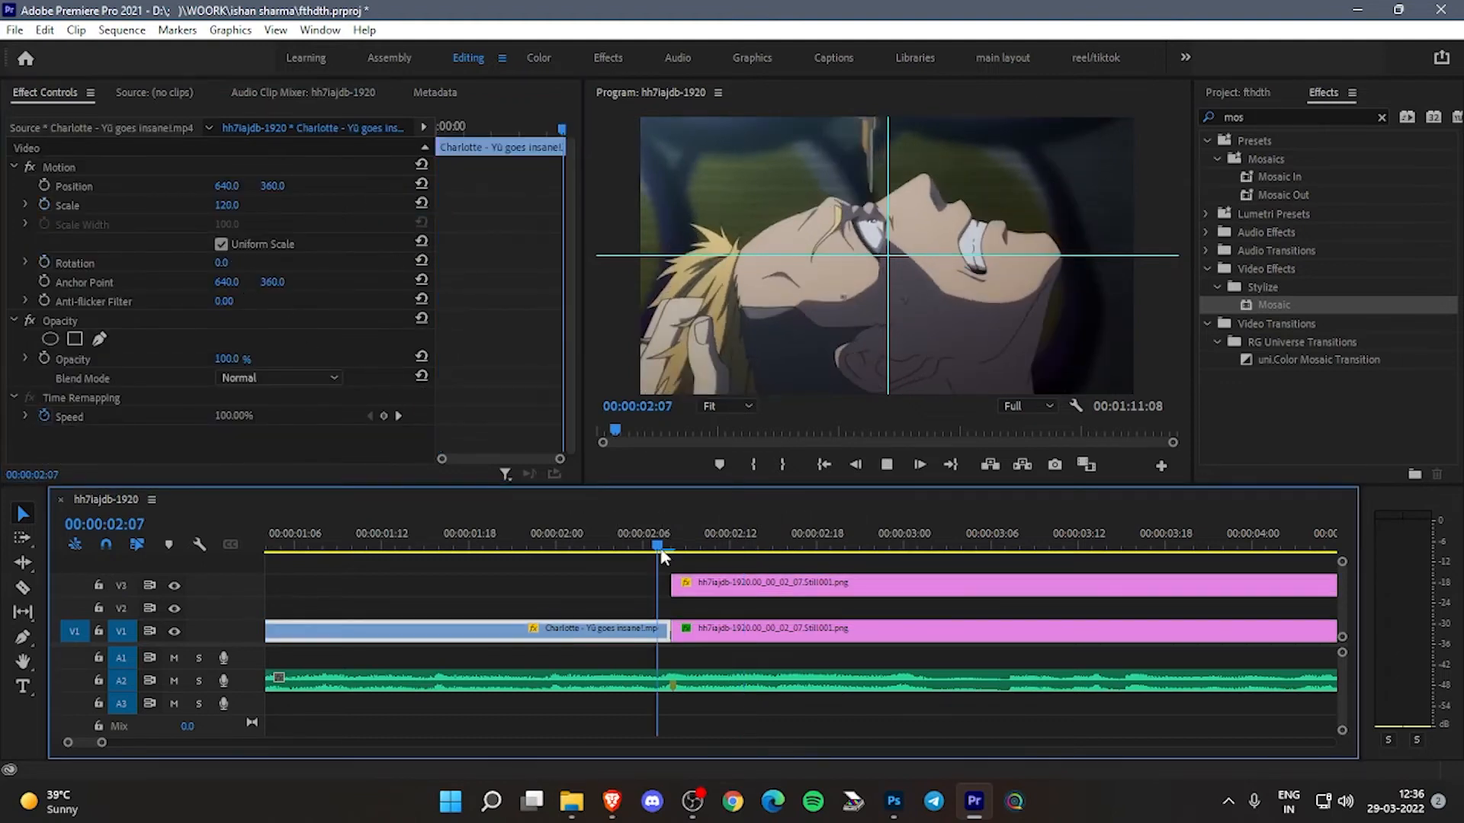
key("space")
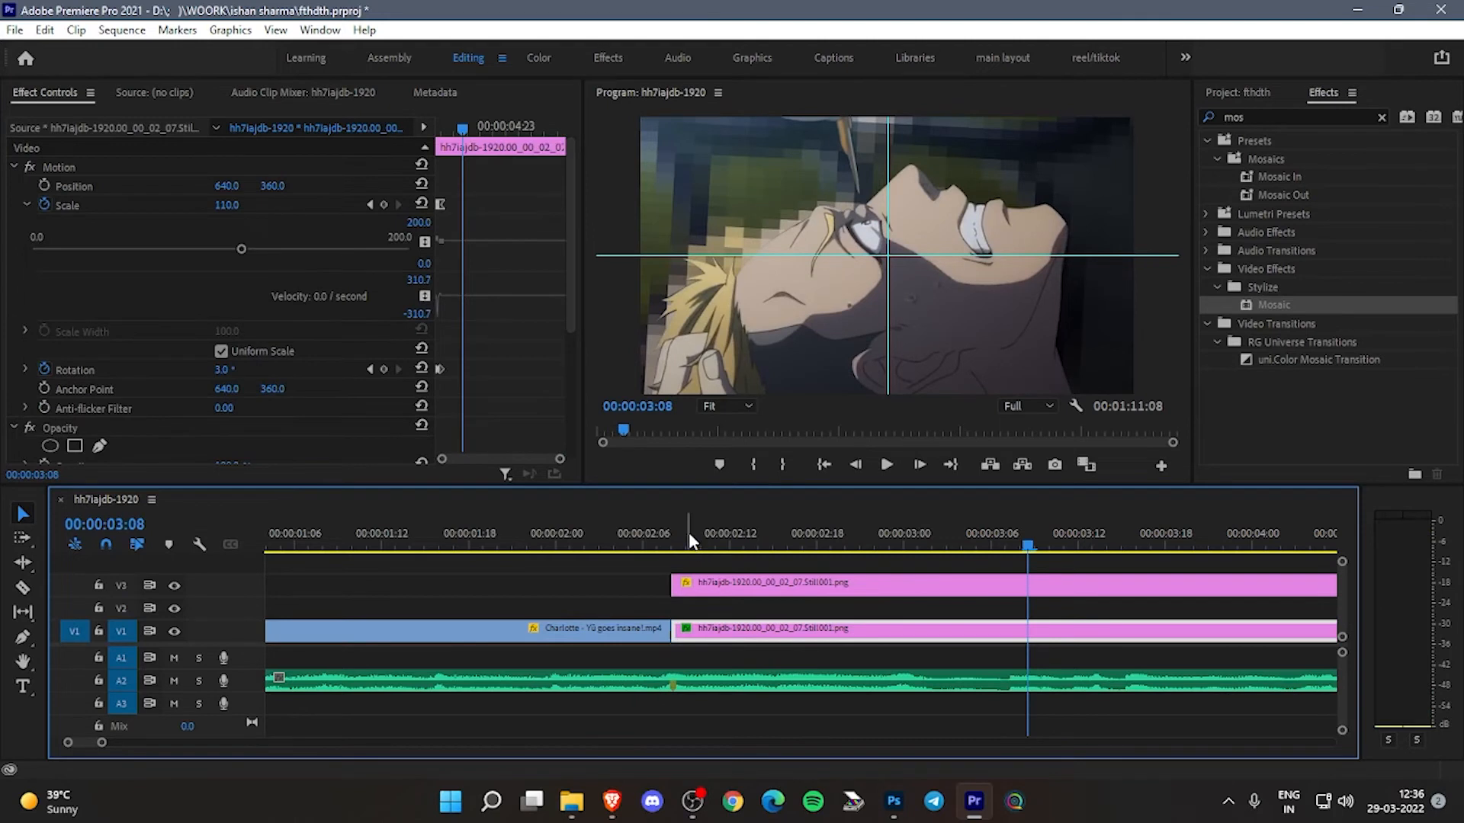
left_click(611, 535)
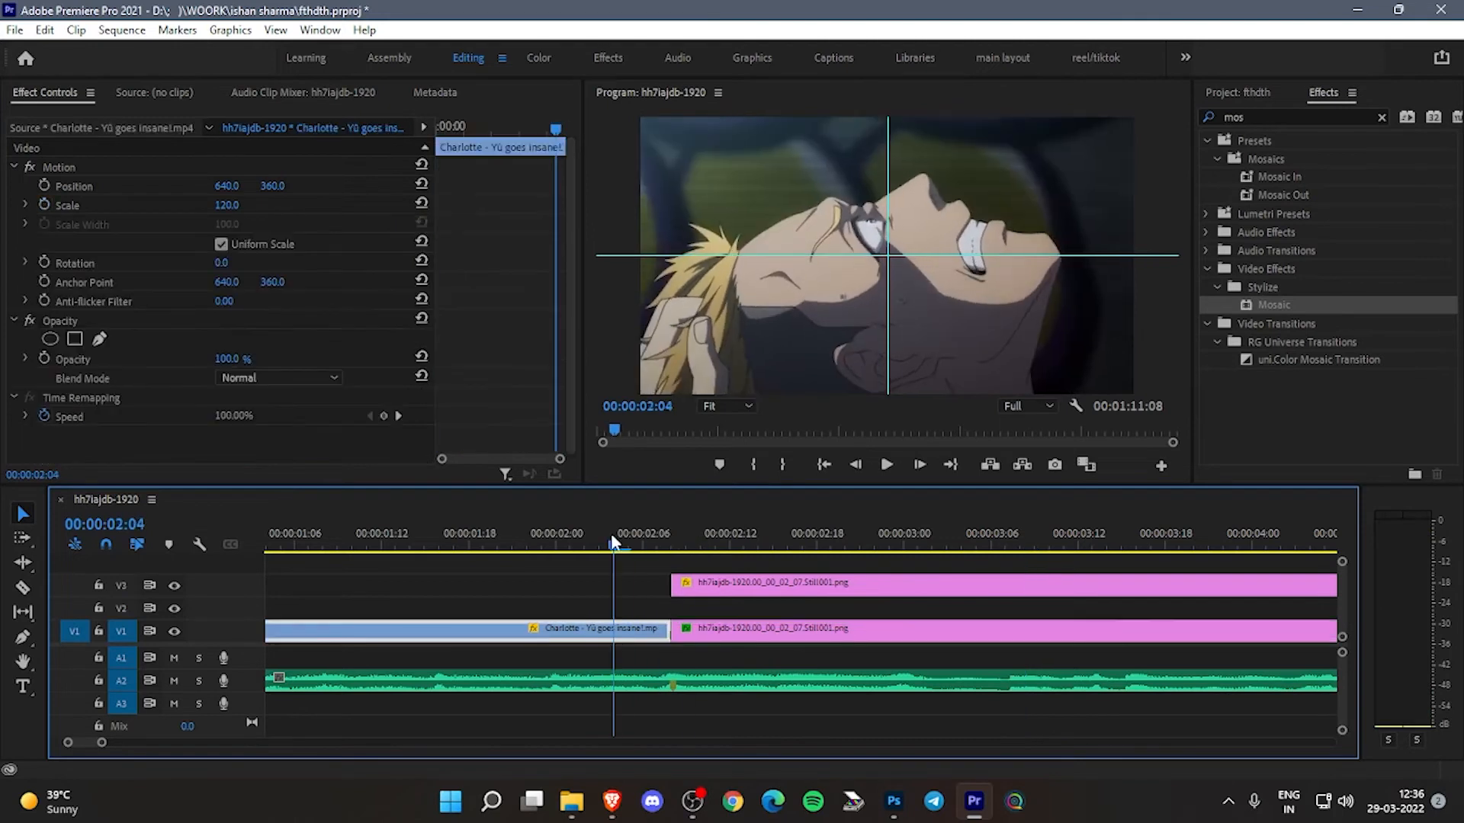
key("space")
- Convert the V1 still's rotation keyframes to Bezier and pull the end keyframe's velocity handle toward the start, returning to the transition to check it
left_click(686, 543)
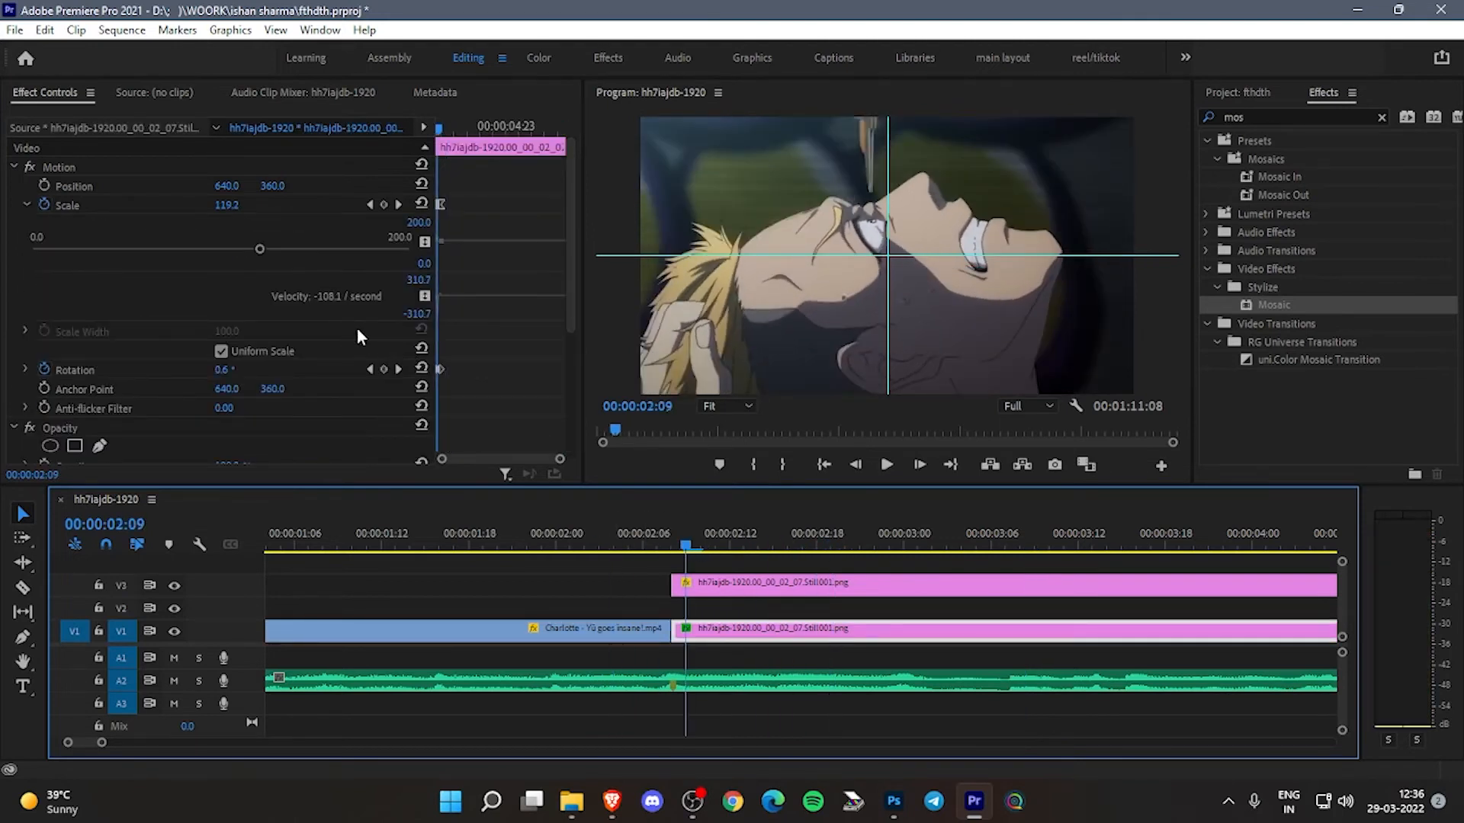
left_click(25, 205)
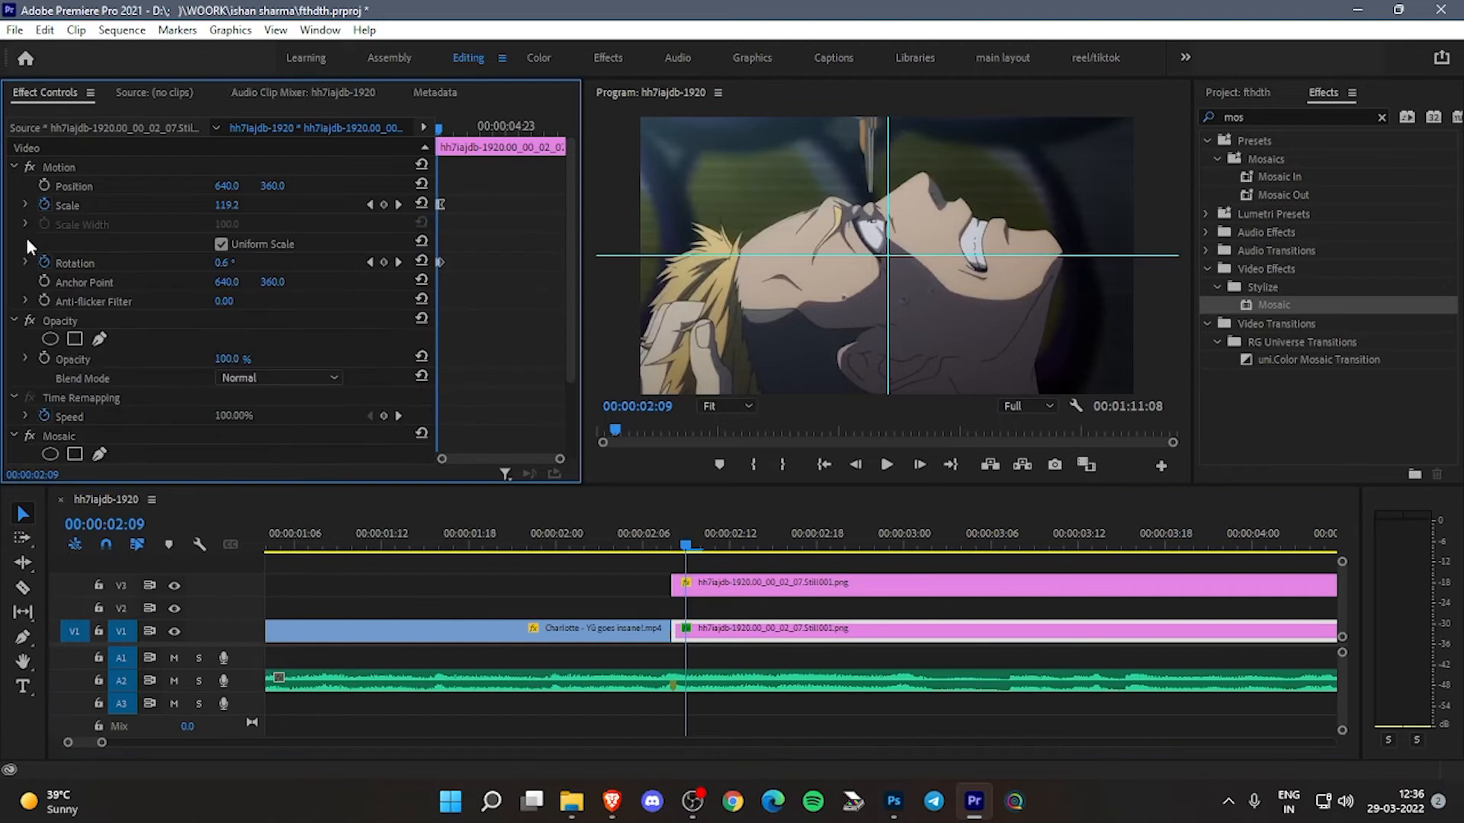
left_click(26, 263)
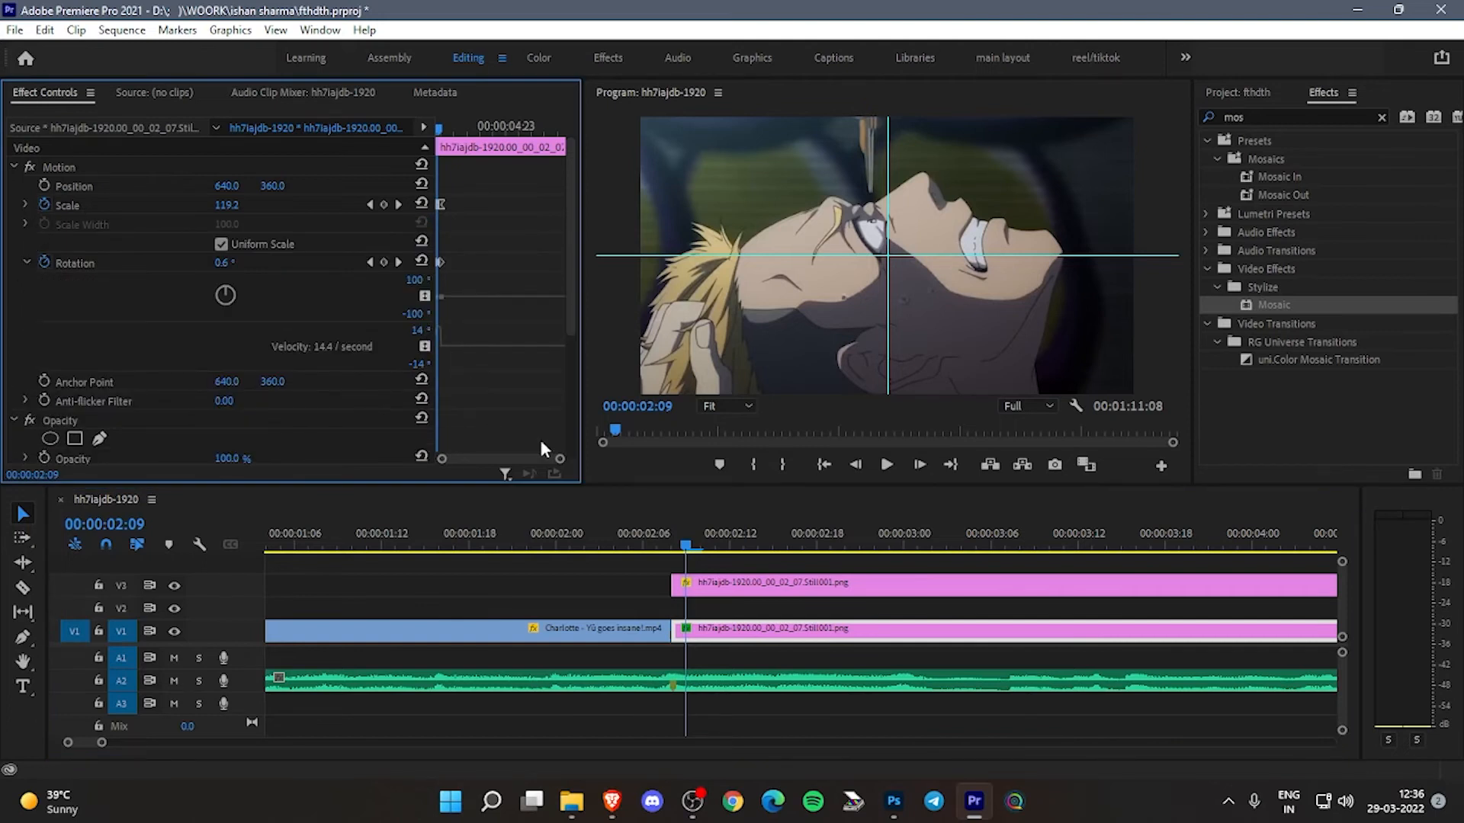
left_click_drag(557, 463, 509, 462)
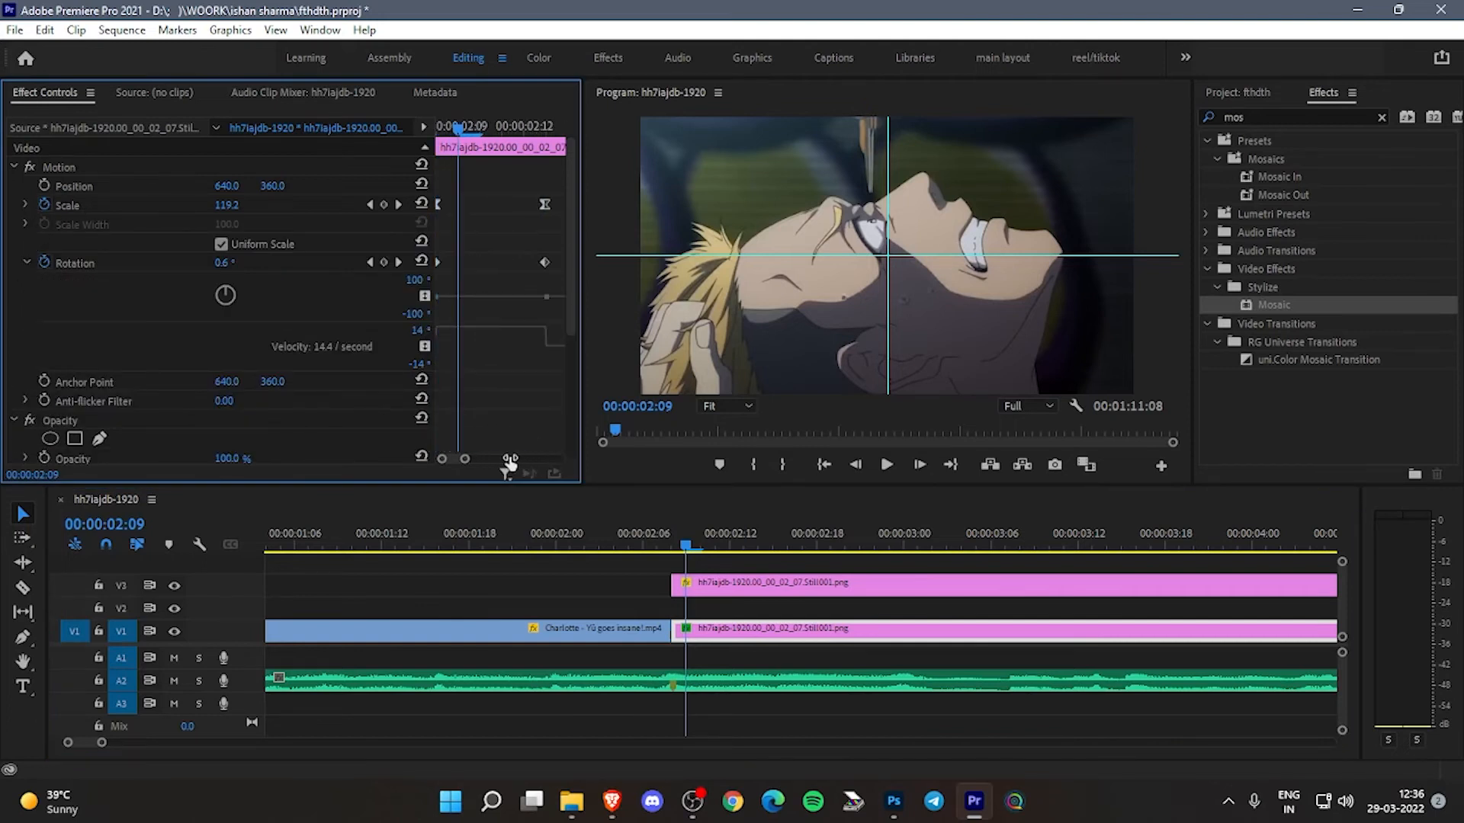
left_click_drag(549, 258, 407, 264)
left_click_drag(527, 327, 506, 349)
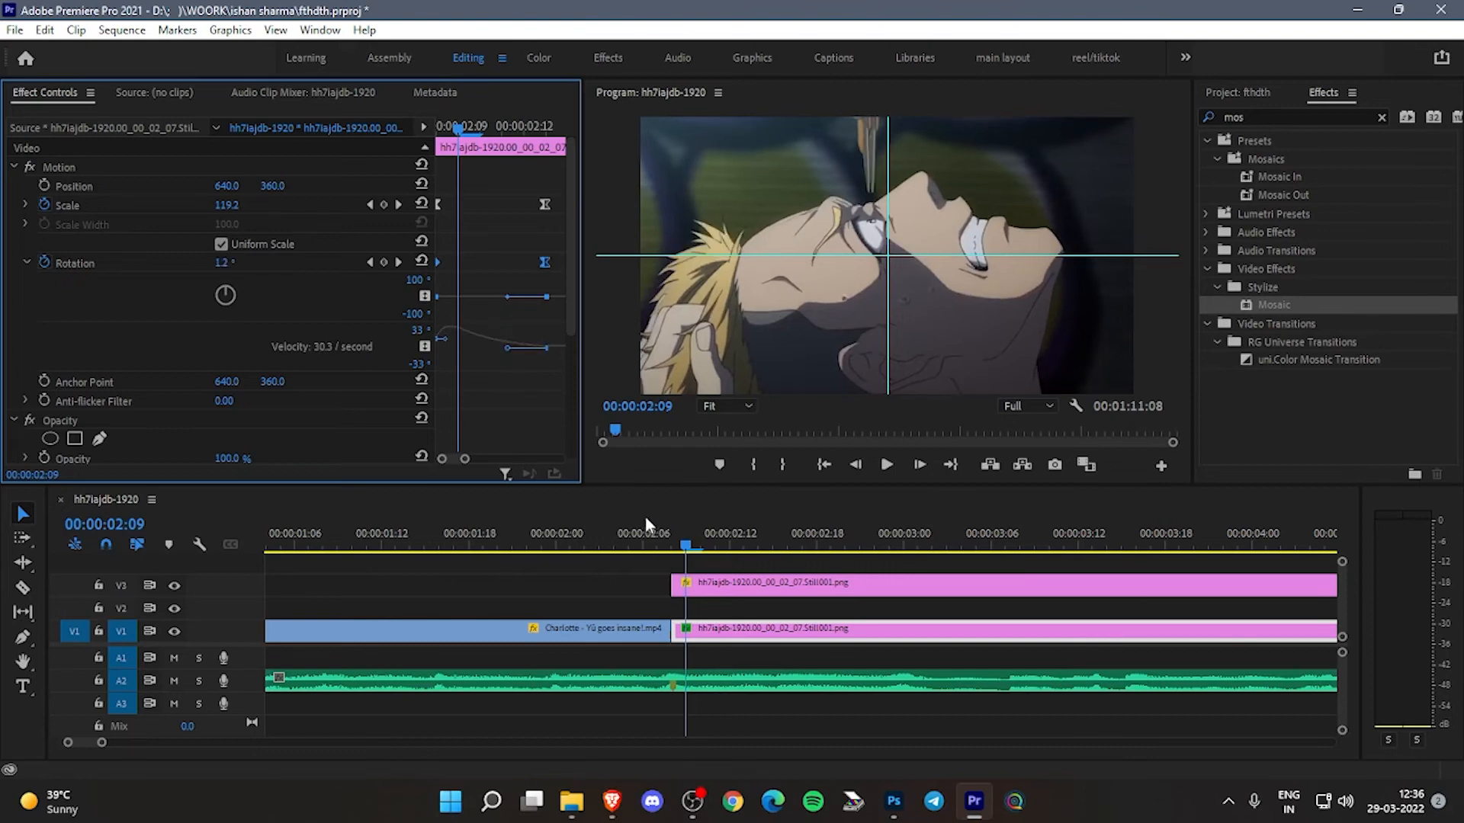
left_click(654, 541)
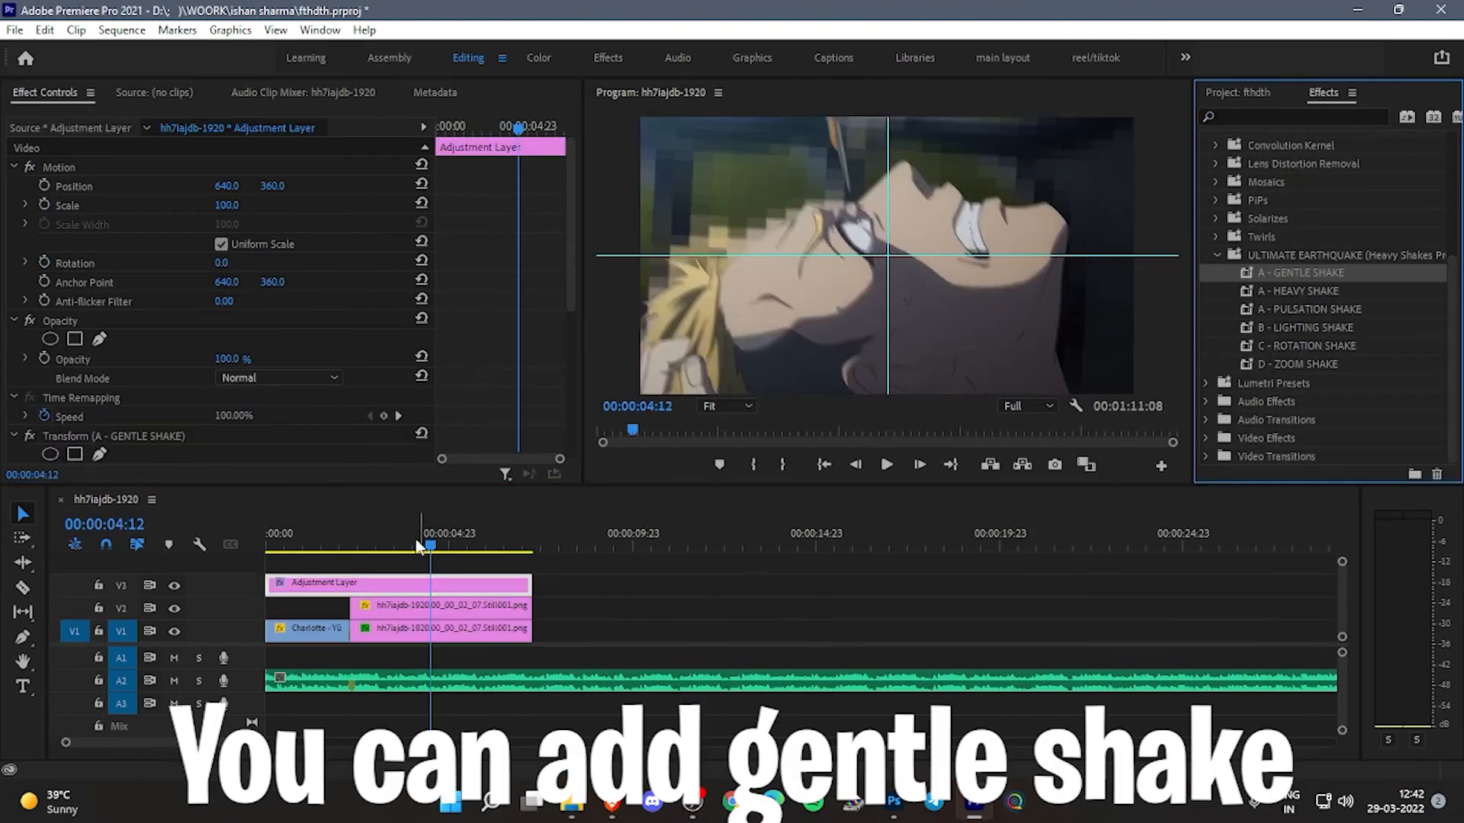
- Play back the sequence with the A - GENTLE SHAKE adjustment layer, return to 00:00:03:02 and save the project
key("space")
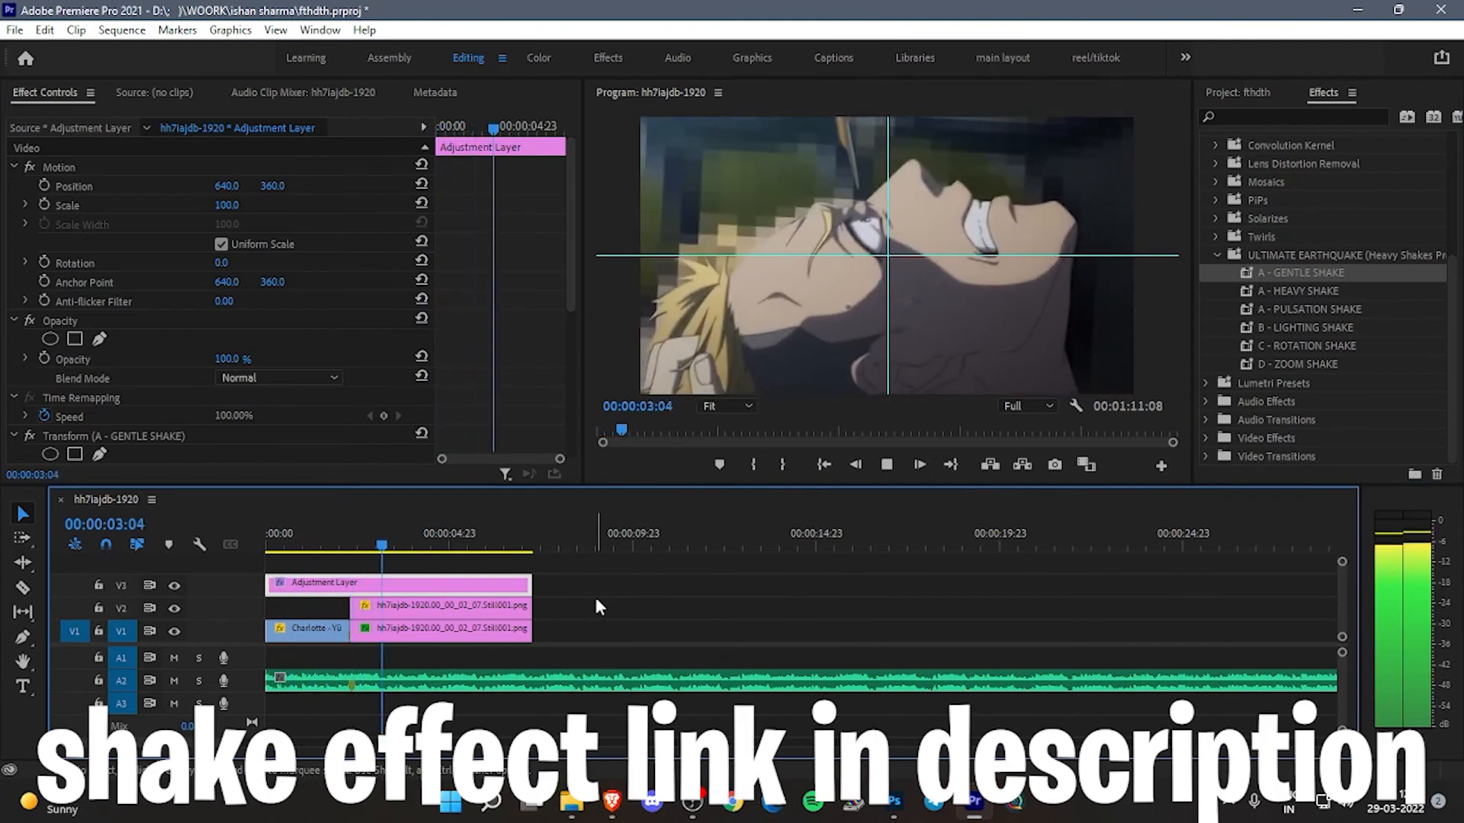
key("space")
left_click(379, 550)
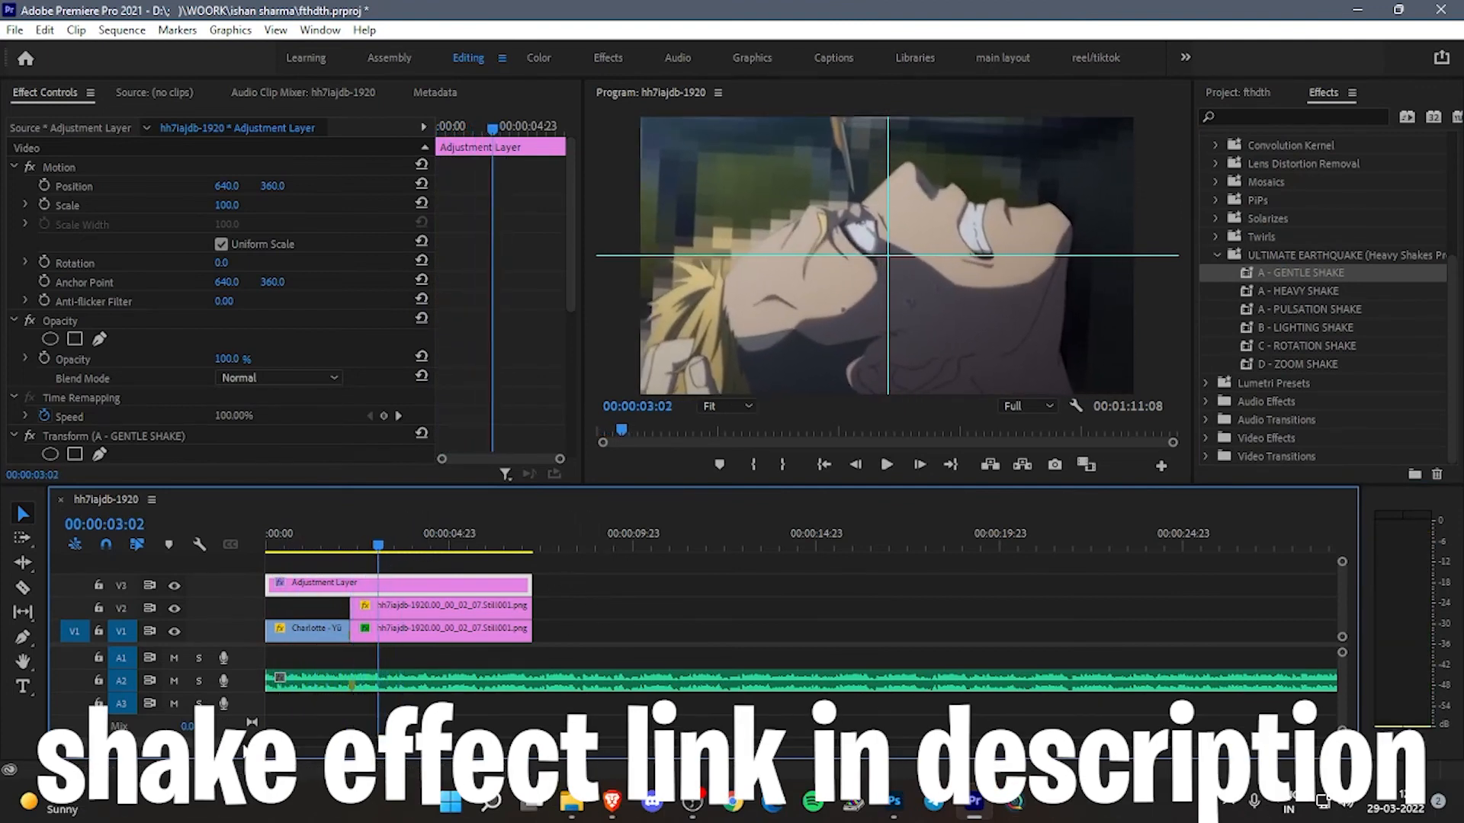
key("ctrl+s")
- Split the gentle-shake adjustment layer at 00:00:03:00, delete the part before it and play back the result
key("=")
key("=")
key("=")
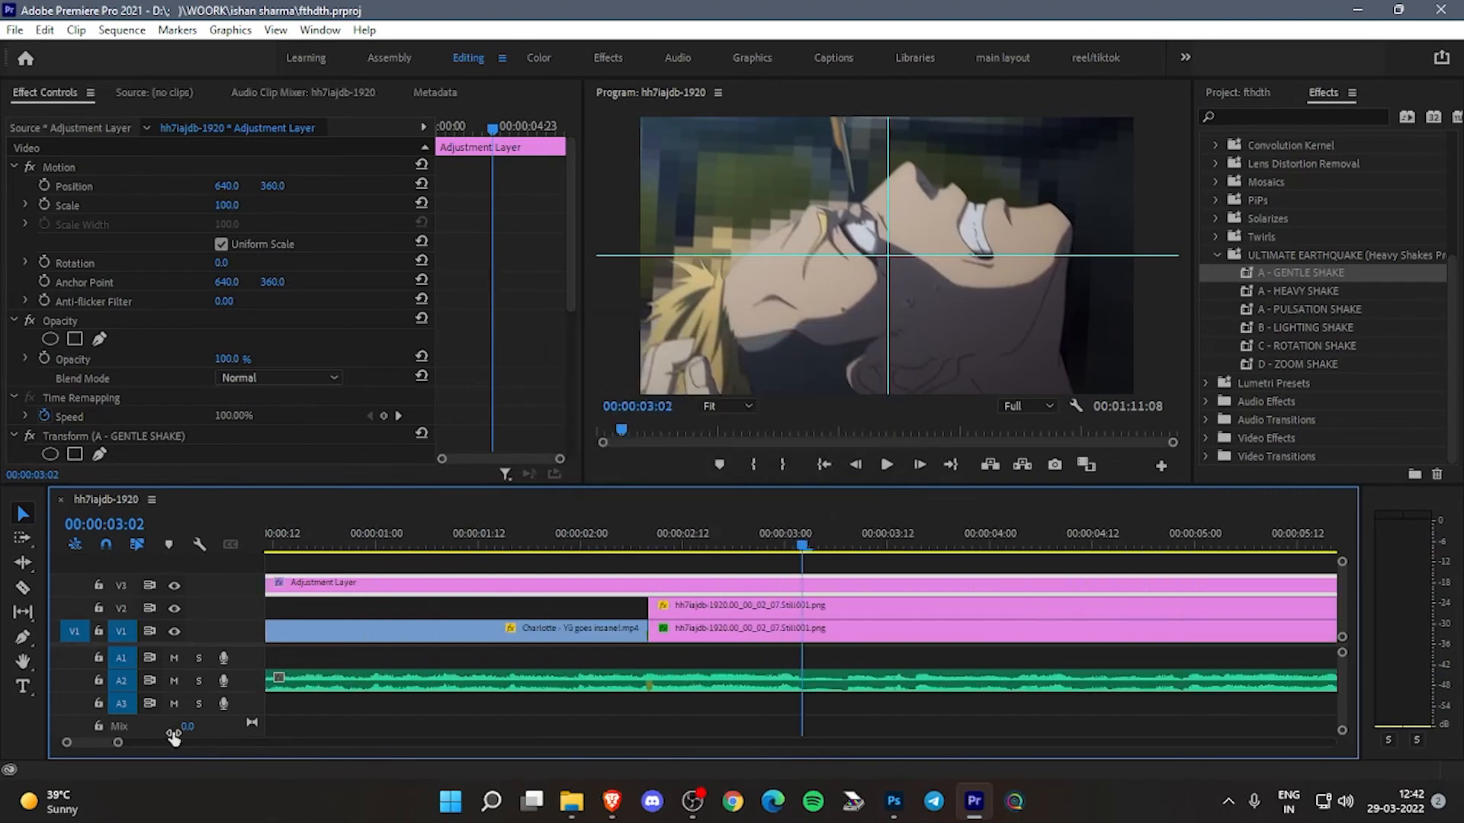
key("space")
left_click(585, 550)
key("space")
left_click(787, 550)
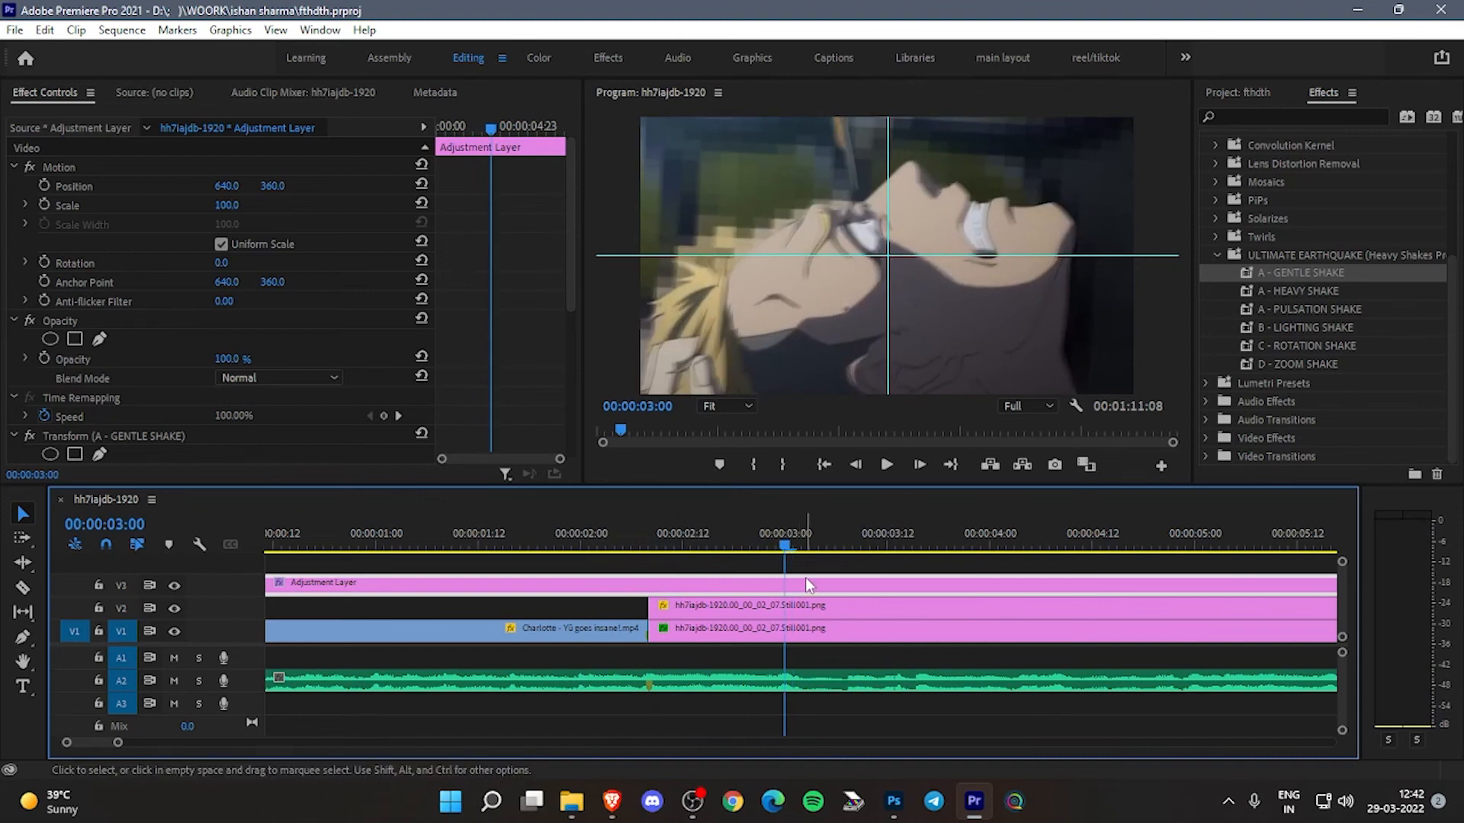
key("ctrl+k")
key("Delete")
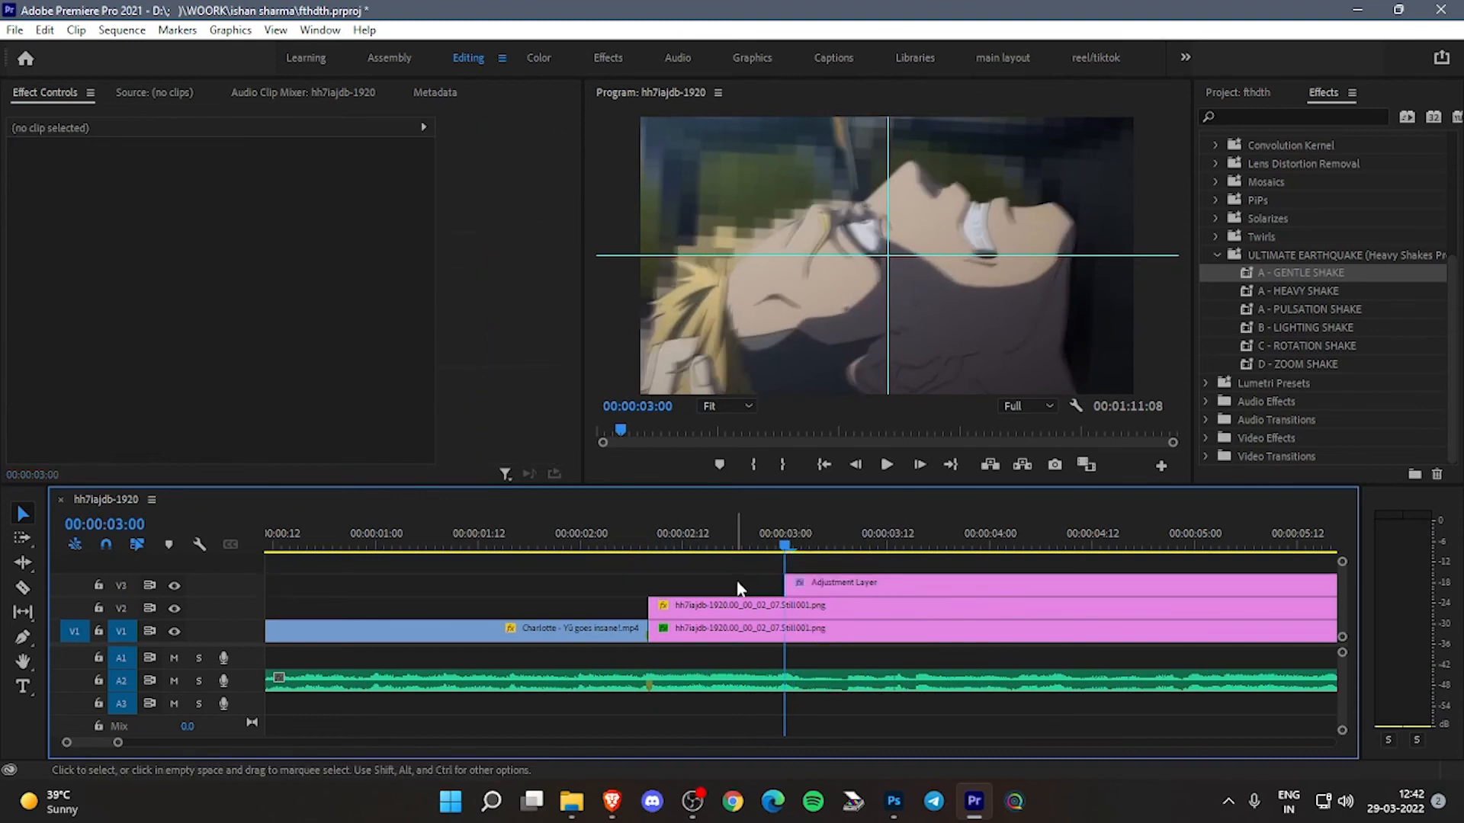
key("space")
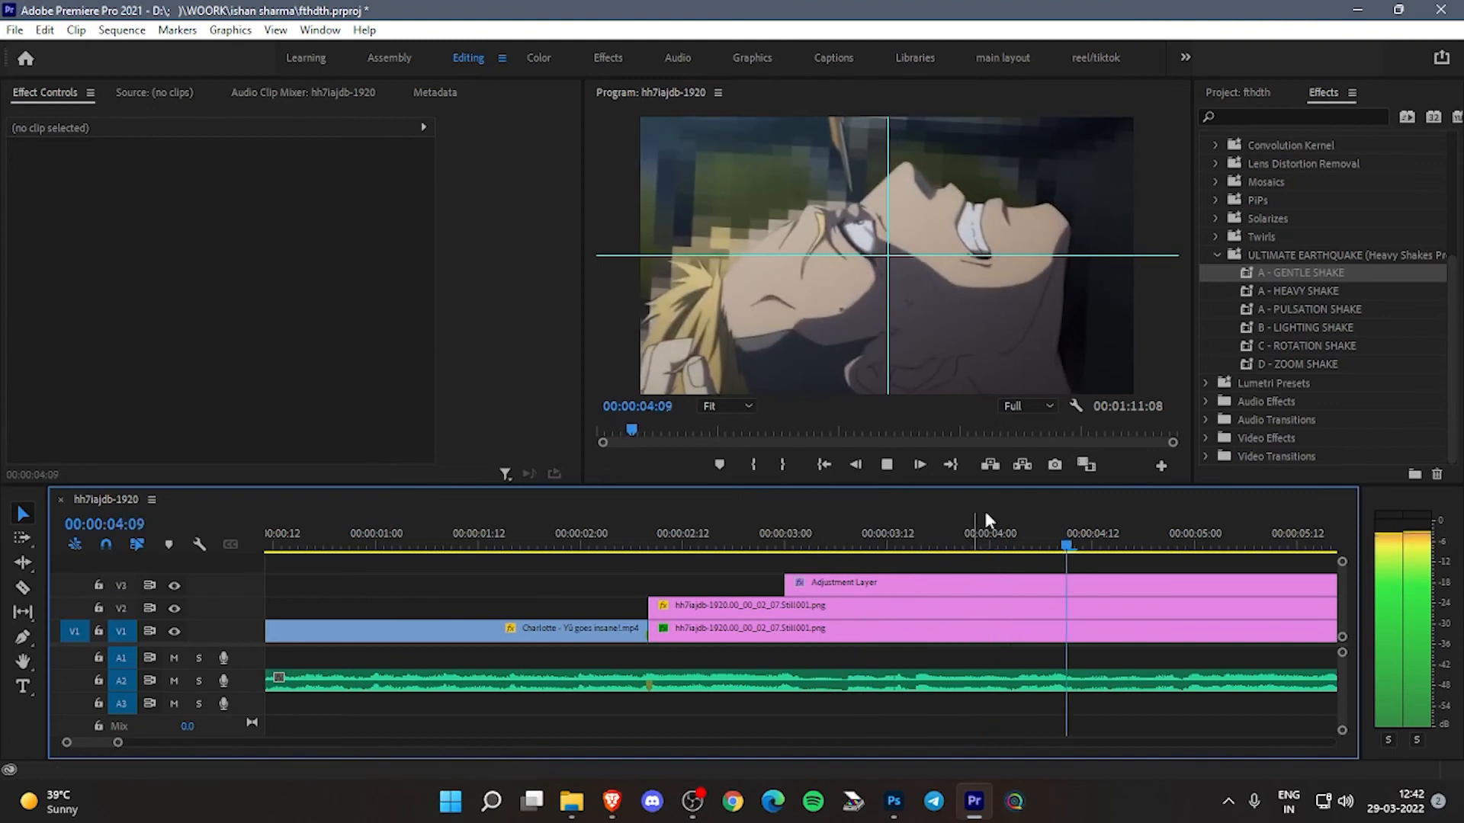
- Play back the whole sequence from its beginning with the Lumetri Color adjustment layer on V4
left_click(1237, 94)
left_click_drag(1039, 539, 684, 563)
left_click_drag(119, 744, 234, 744)
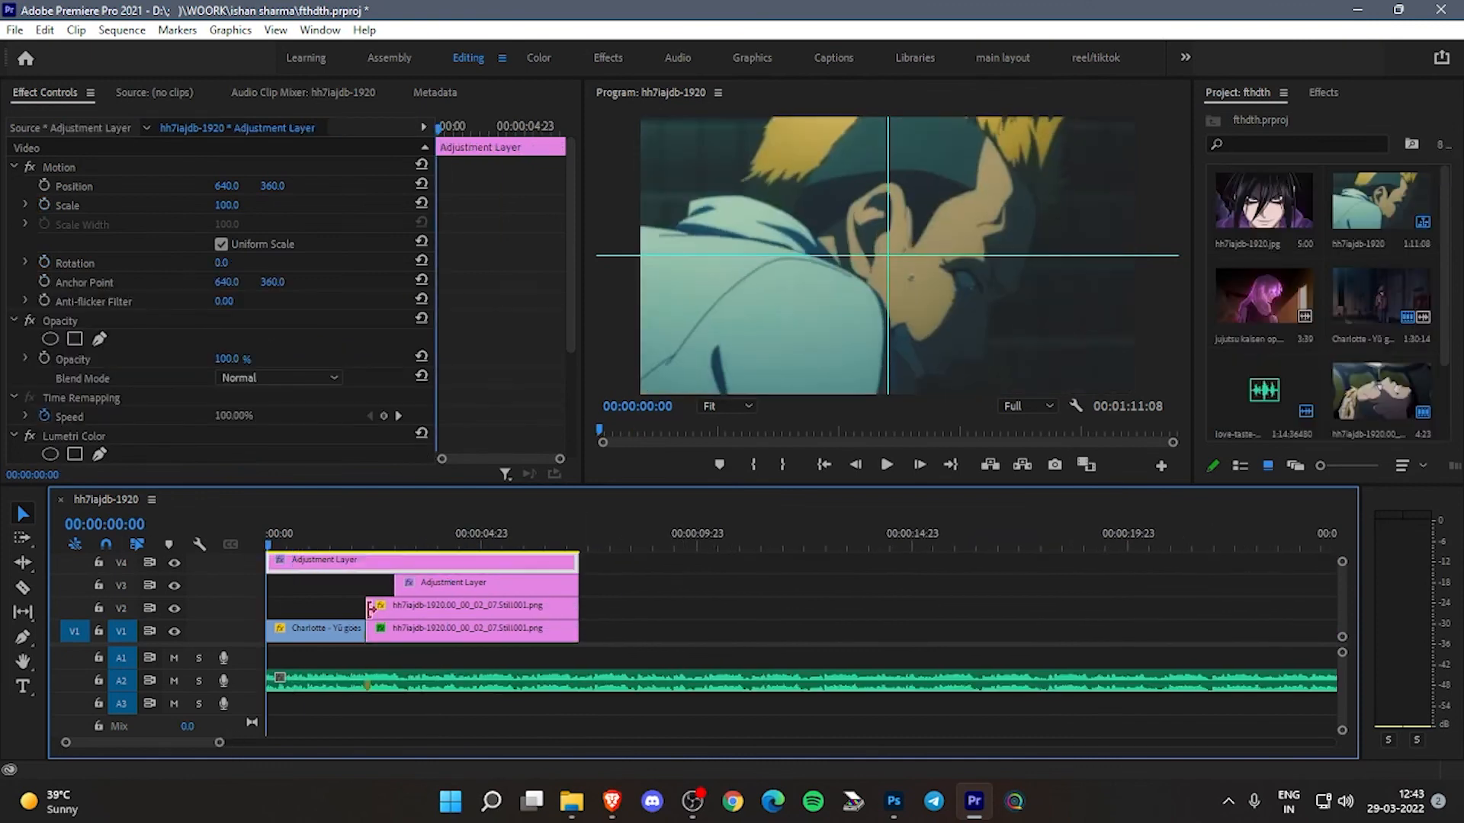
key("space")
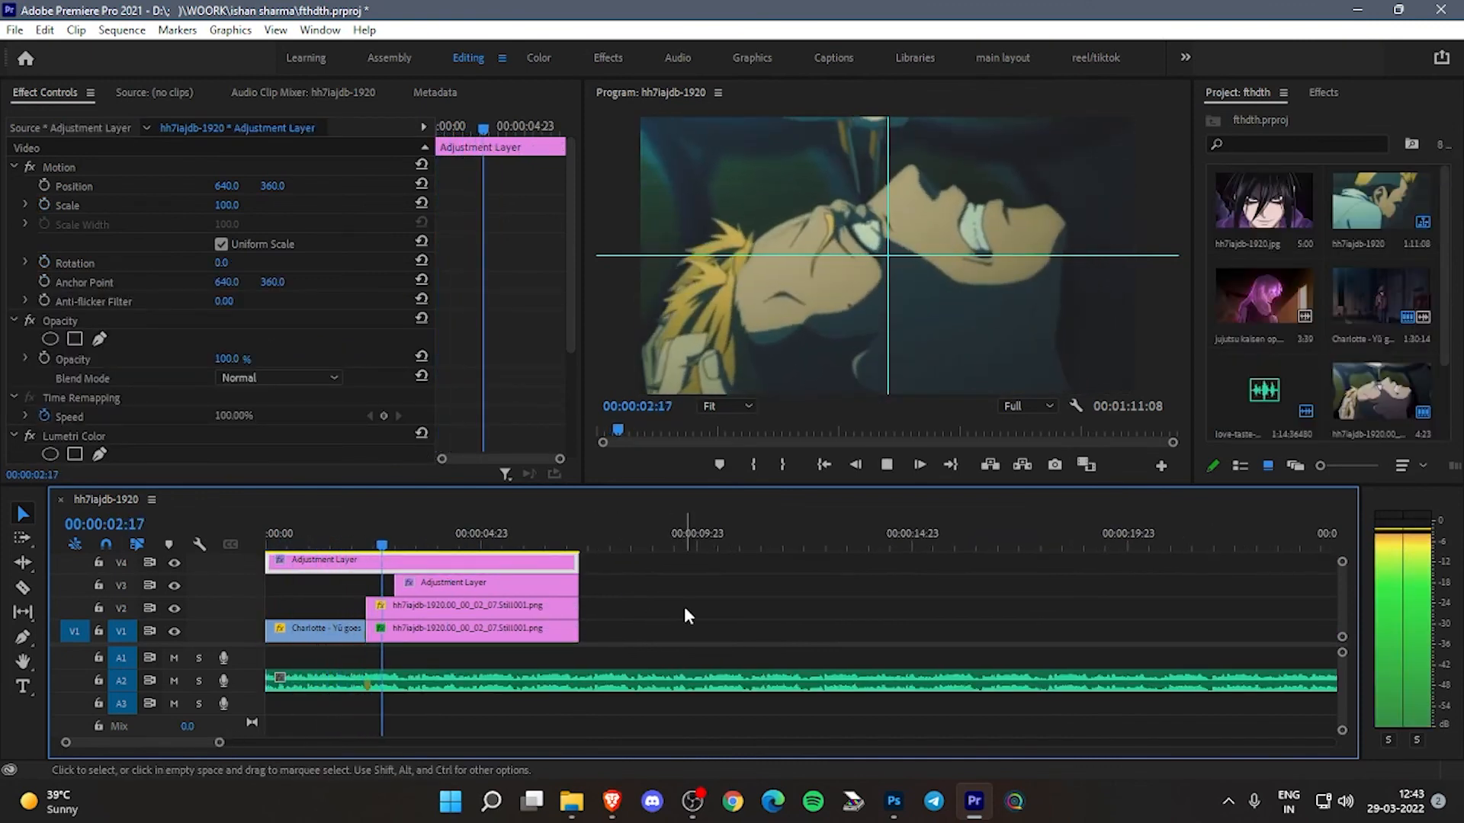
key("space")
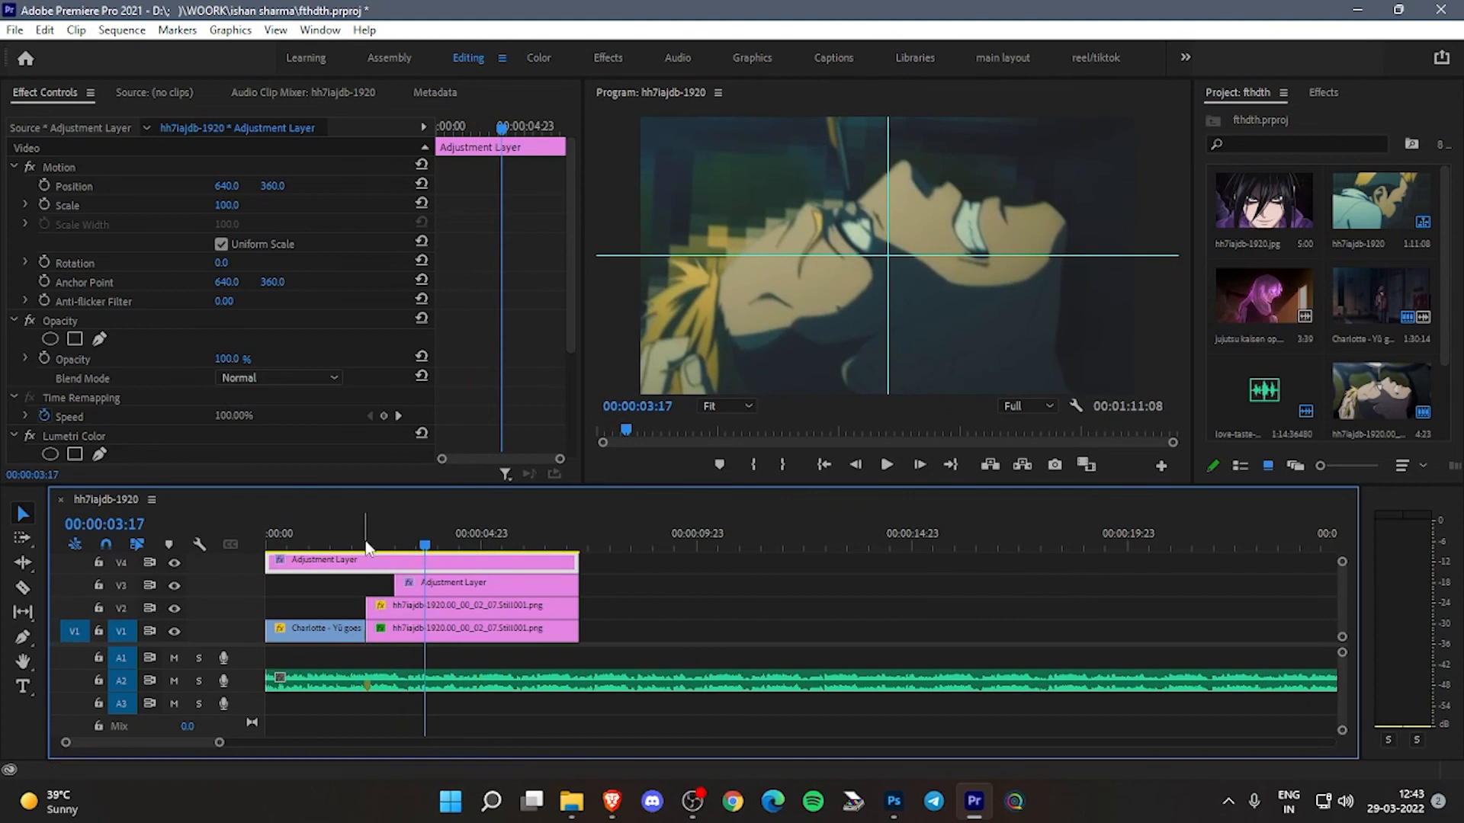
key("Home")
key("space")
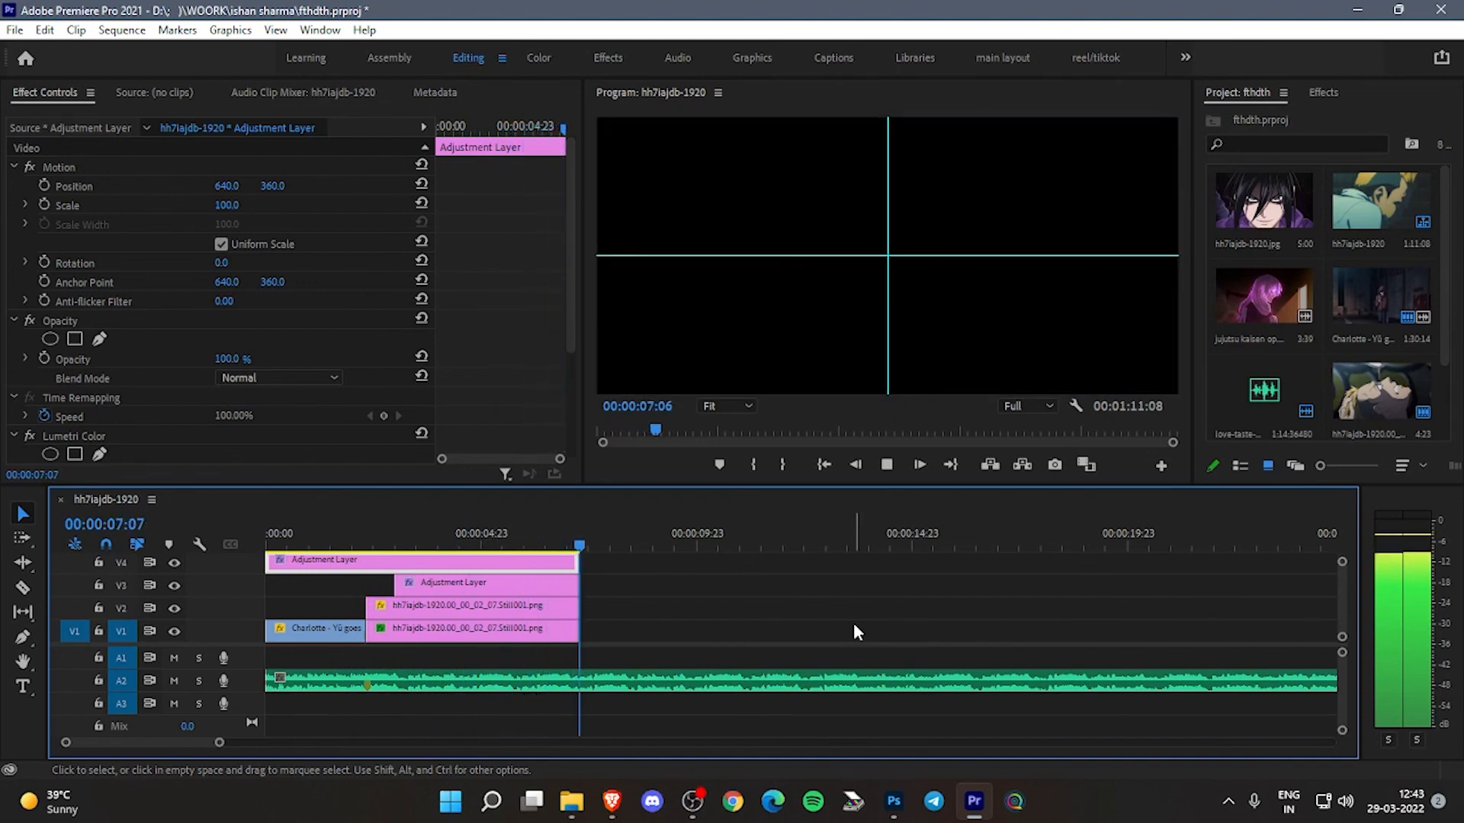
key("space")
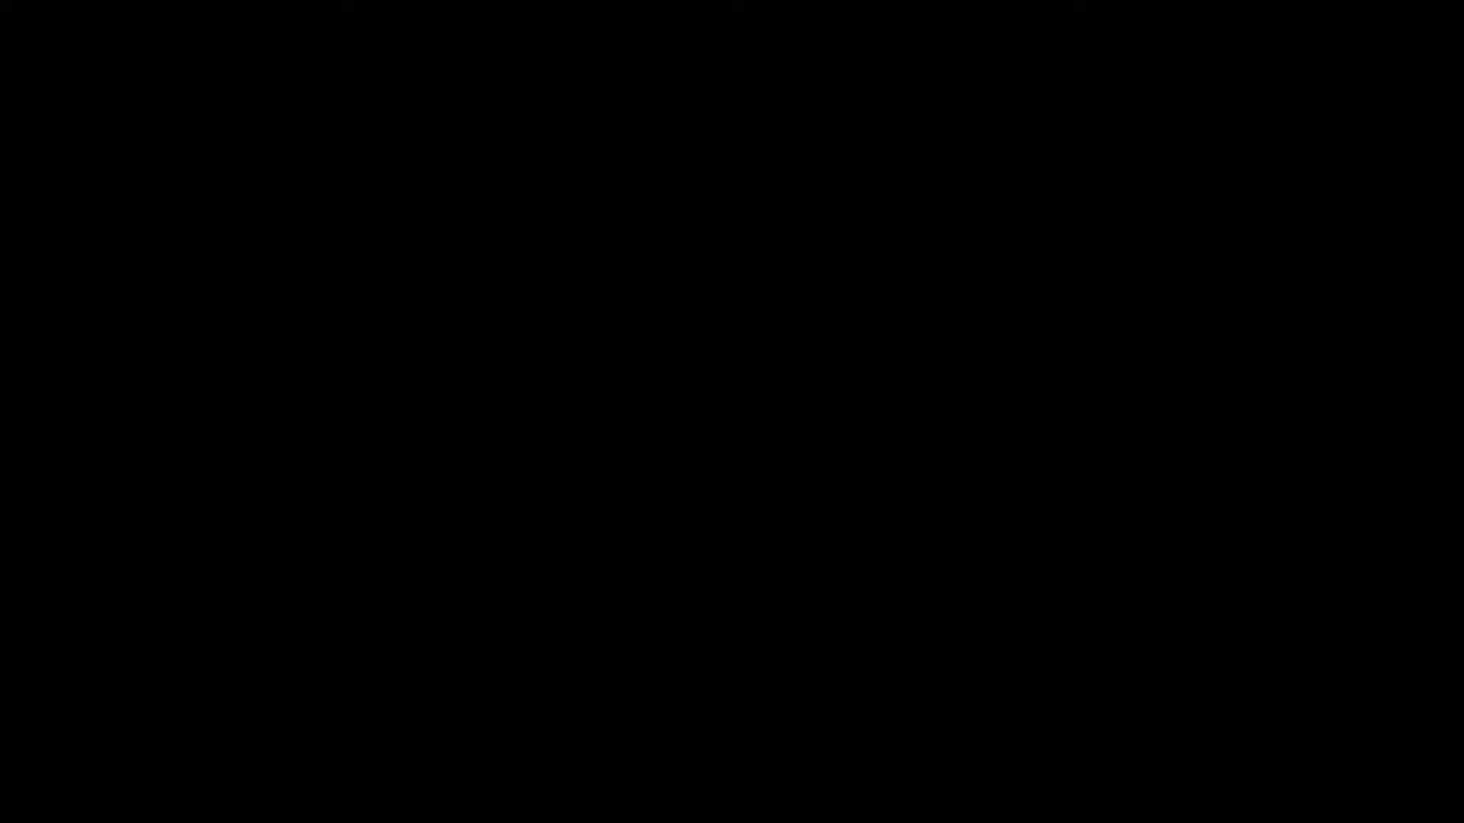